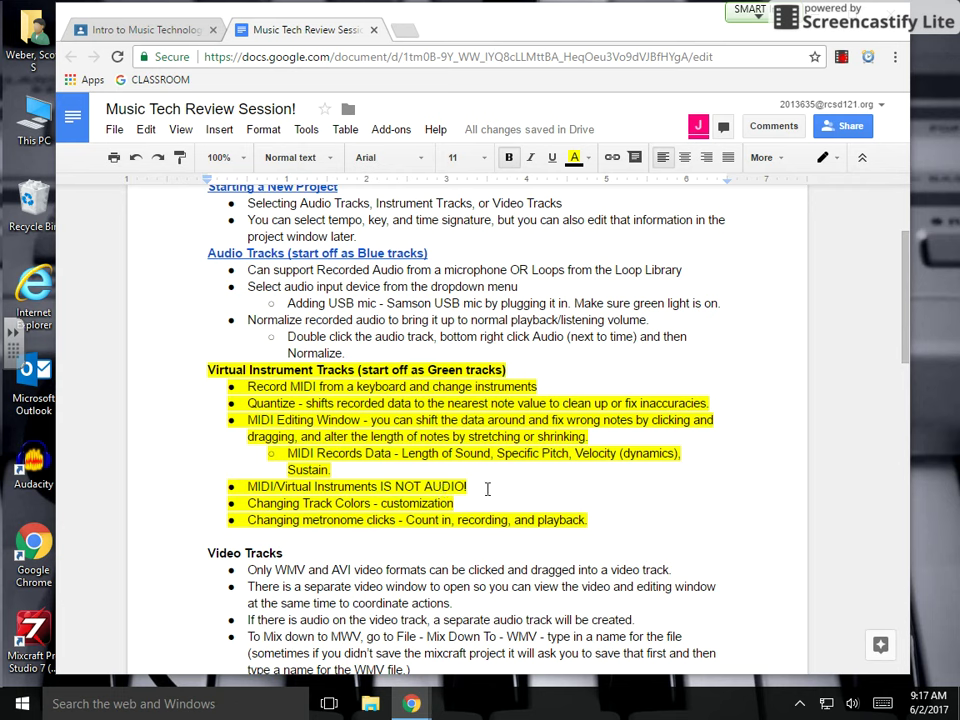
# Place the cursor in the notes document and shift the browser window slightly right.
pyautogui.moveTo(457, 504); pyautogui.dragTo(465, 505)
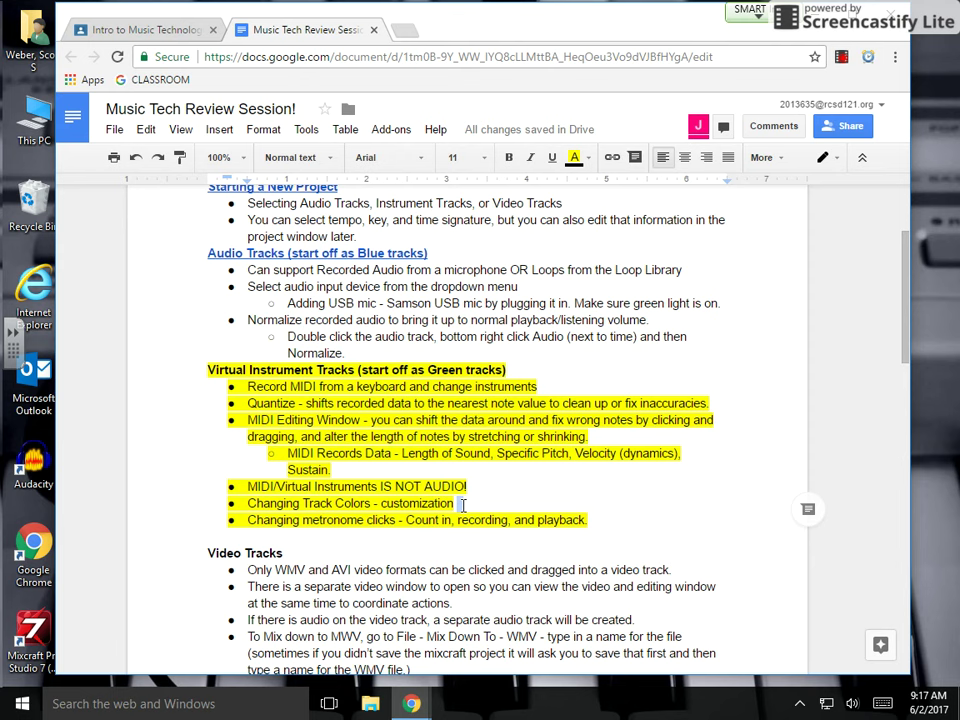
pyautogui.click(587, 519)
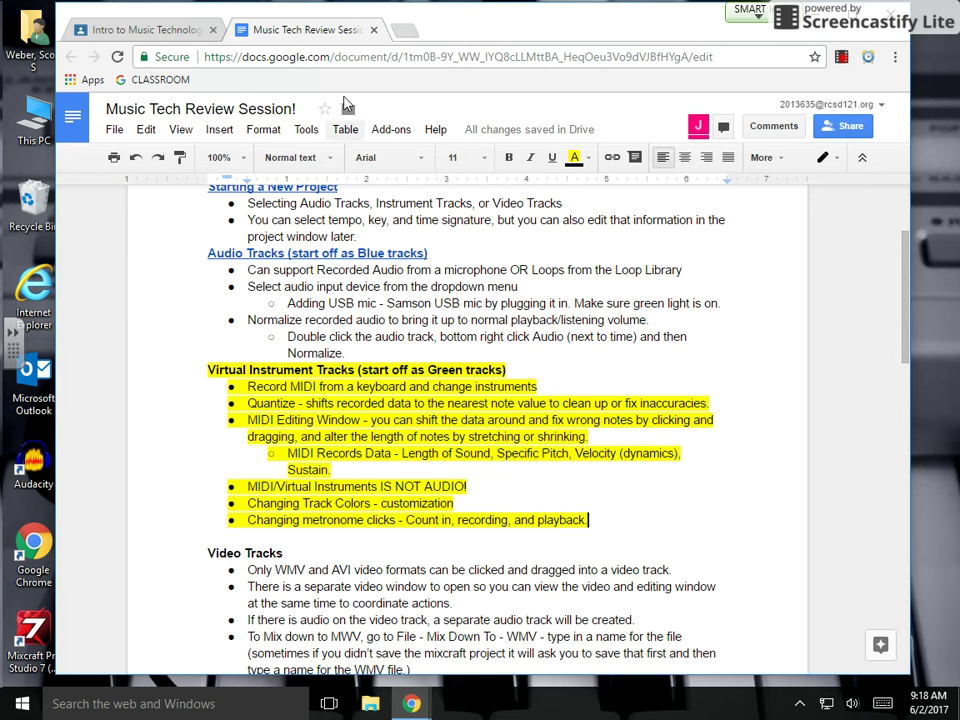
pyautogui.moveTo(461, 25); pyautogui.dragTo(518, 25)
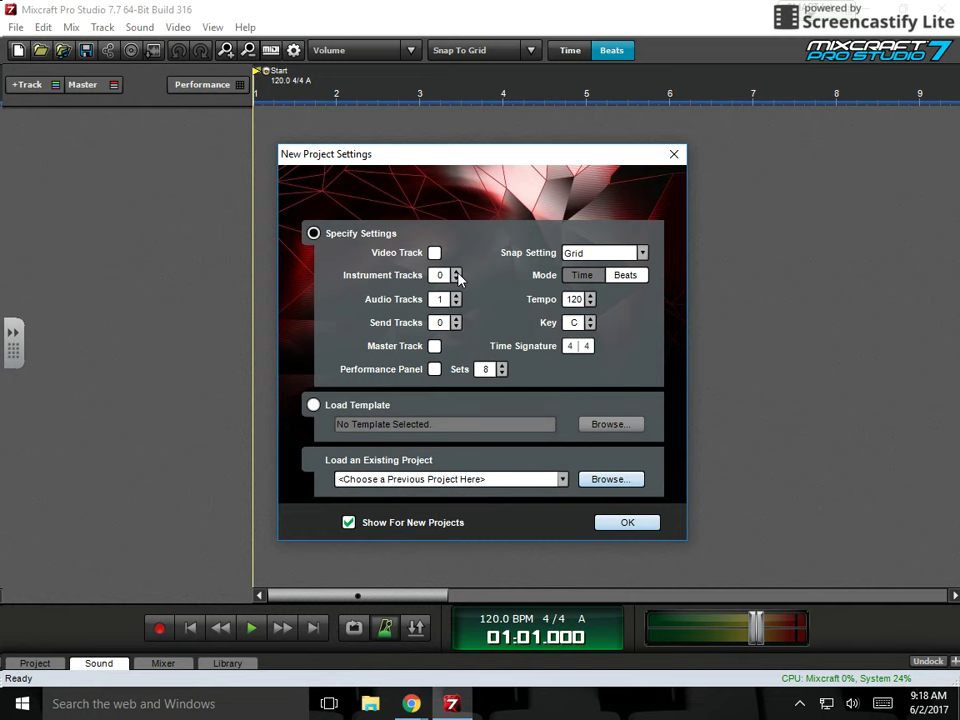
# Create a new project with 2 instrument tracks and reselect the first track.
pyautogui.click(456, 271)
pyautogui.click(456, 271)
pyautogui.click(636, 525)
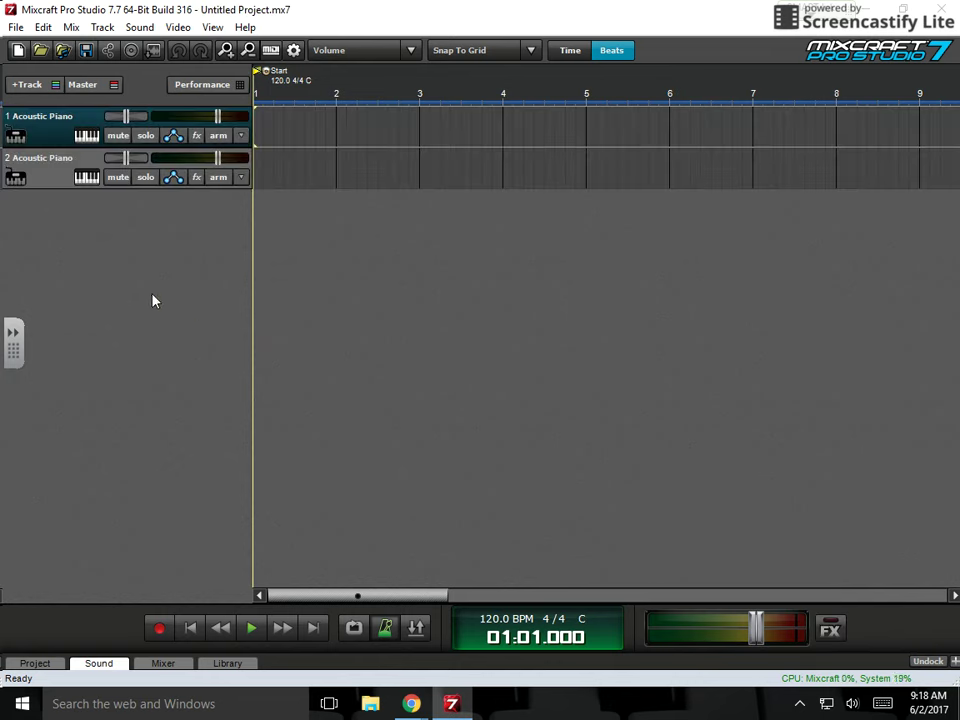
pyautogui.click(43, 172)
pyautogui.click(53, 143)
# Enable the metronome for Recording only, not Playback, with a 2-measure count-in.
pyautogui.click(385, 630)
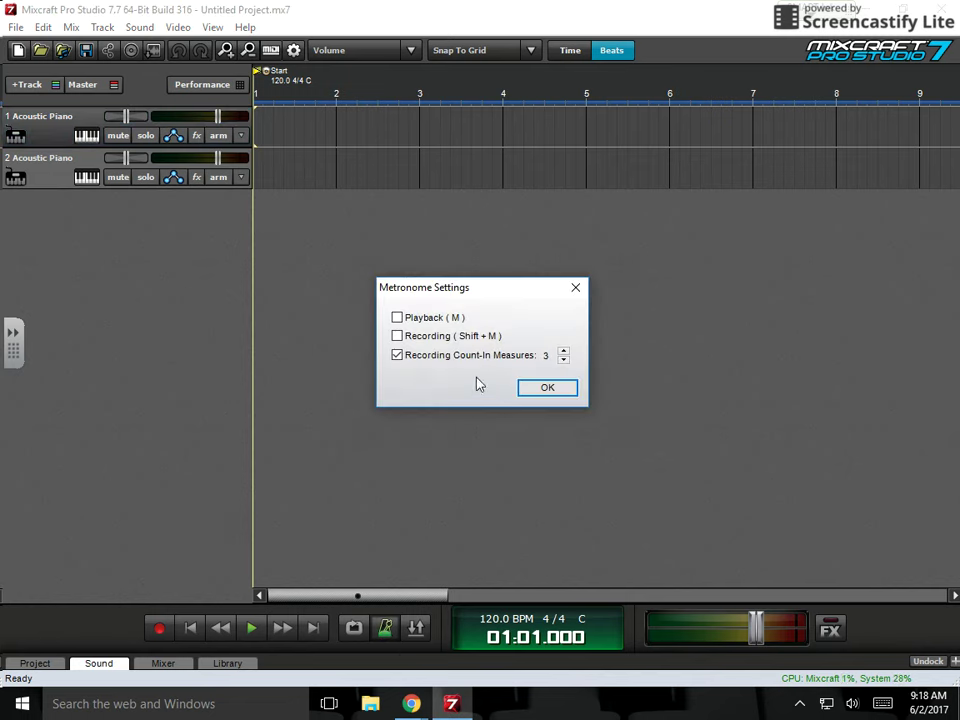
pyautogui.click(384, 628)
pyautogui.moveTo(434, 289); pyautogui.dragTo(392, 223)
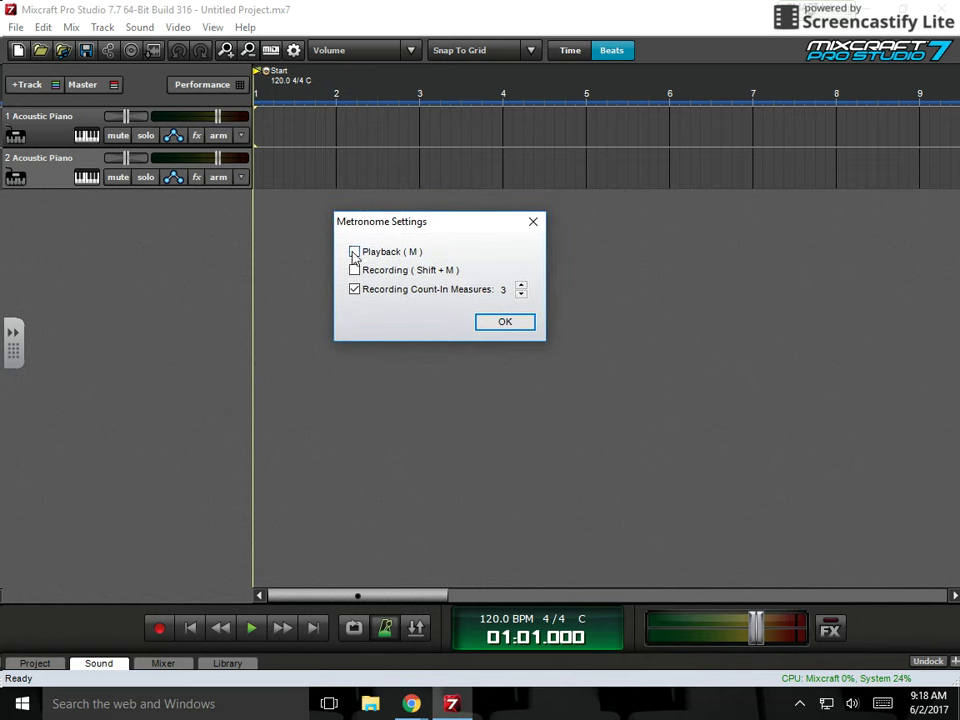
pyautogui.click(355, 253)
pyautogui.click(355, 270)
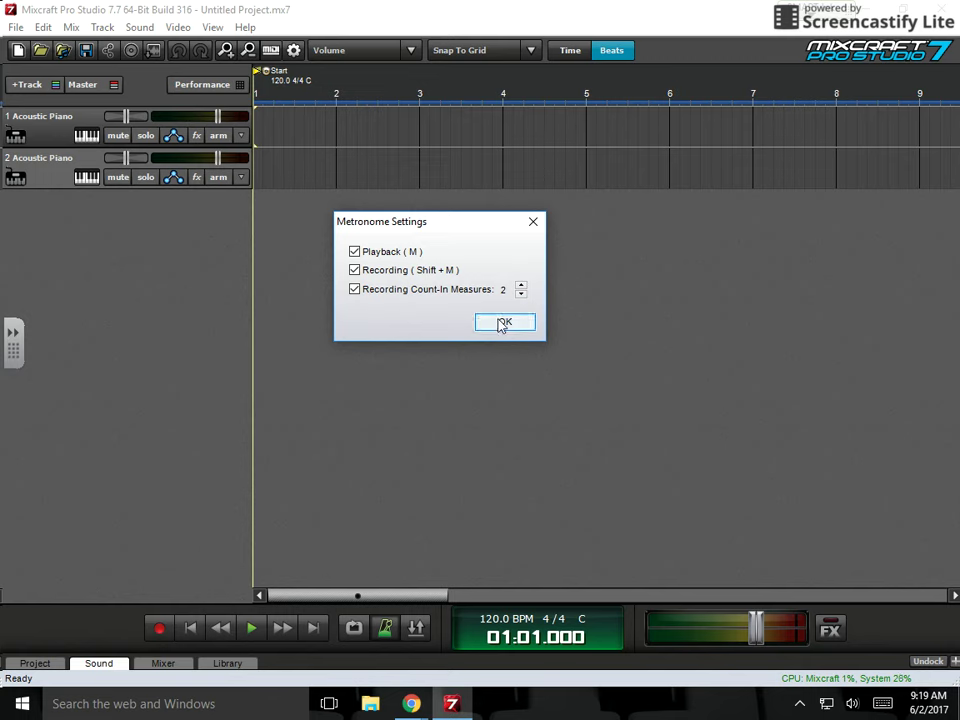
pyautogui.click(354, 253)
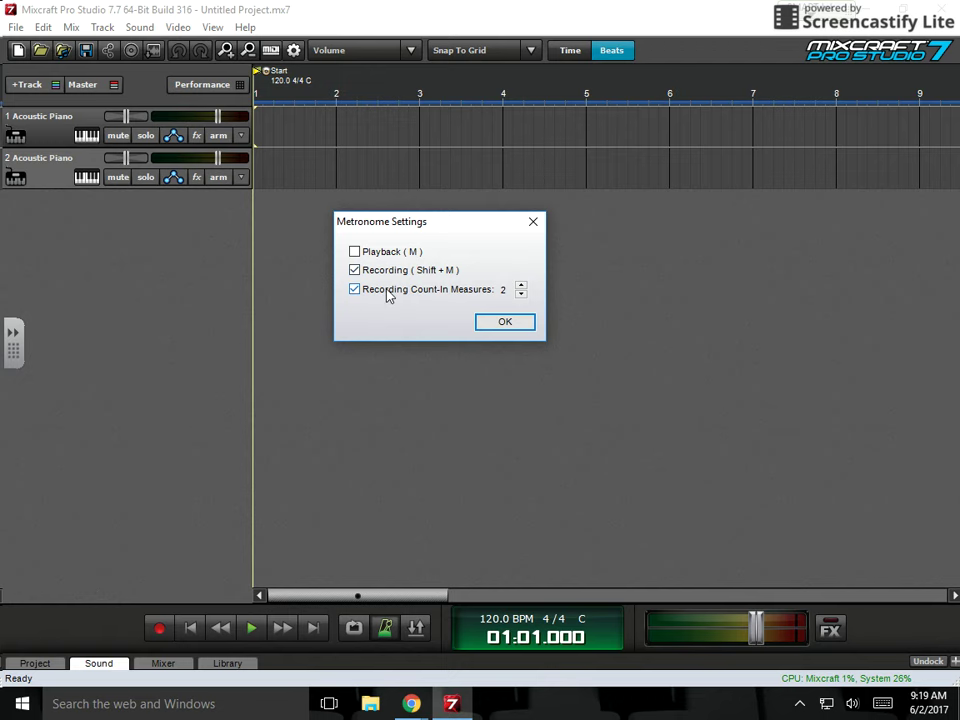
pyautogui.click(505, 323)
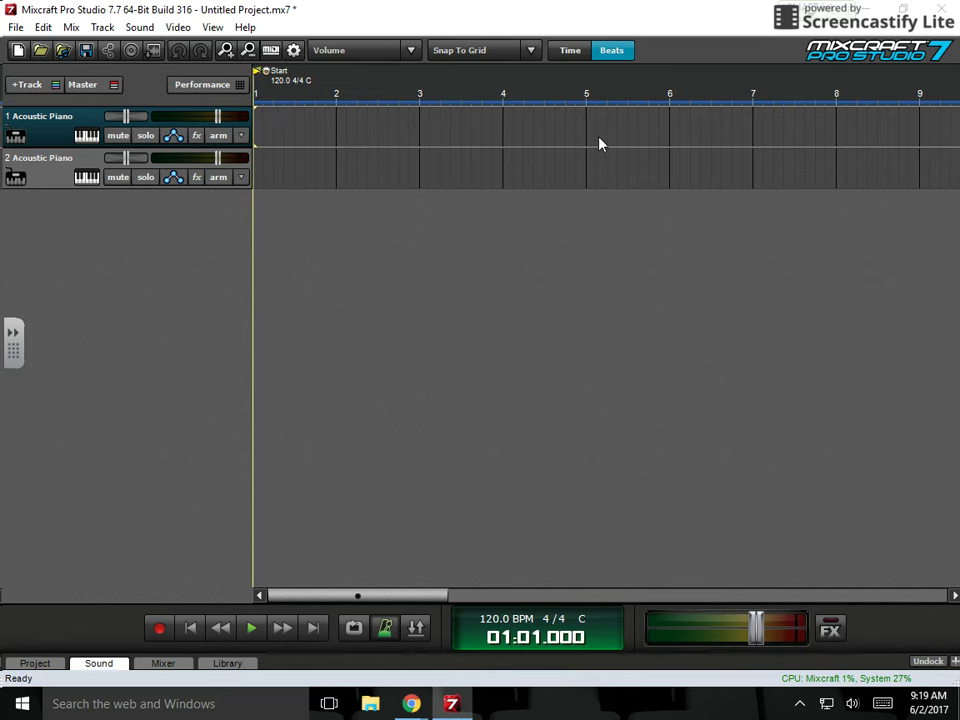
# Record about six measures of chords as a MIDI clip on track 1.
pyautogui.click(160, 627)
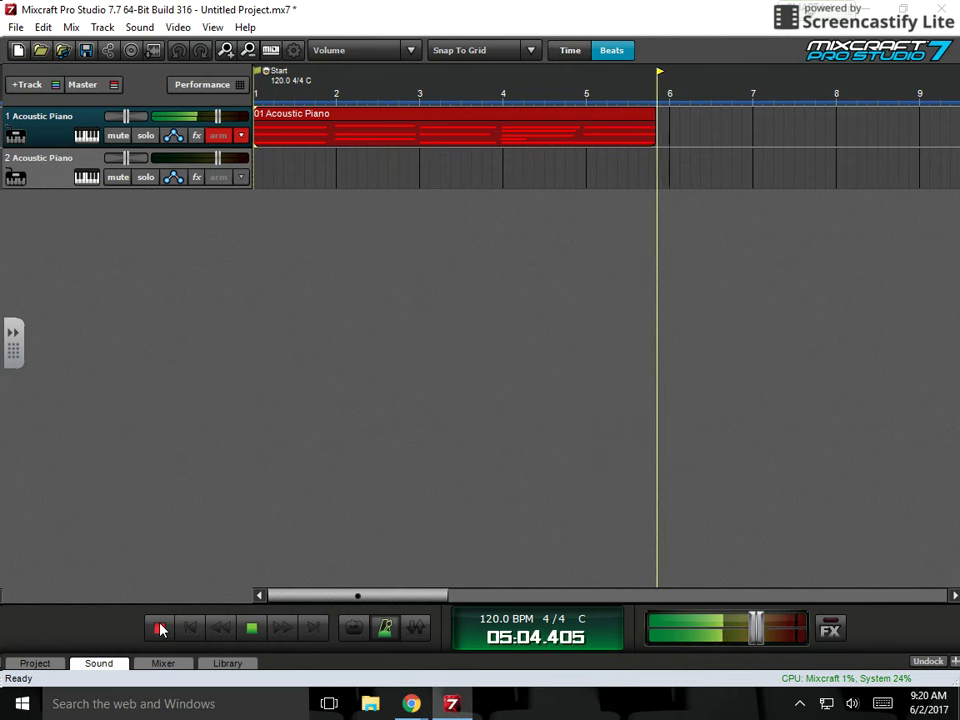
pyautogui.click(157, 628)
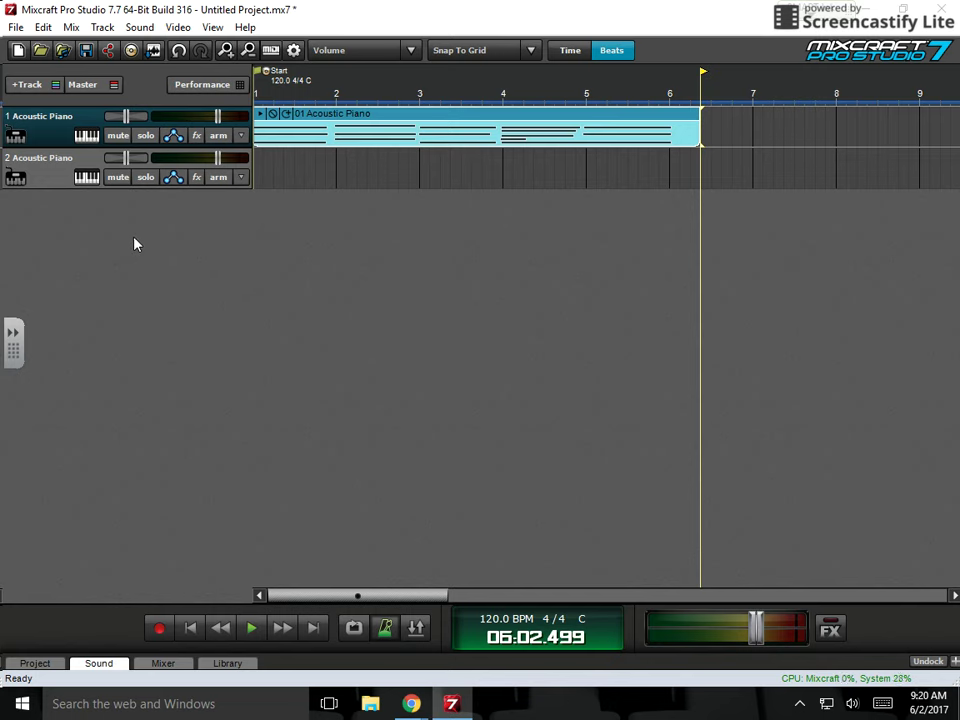
# Open the recorded clip in an undocked piano roll window moved up and left.
pyautogui.click(190, 628)
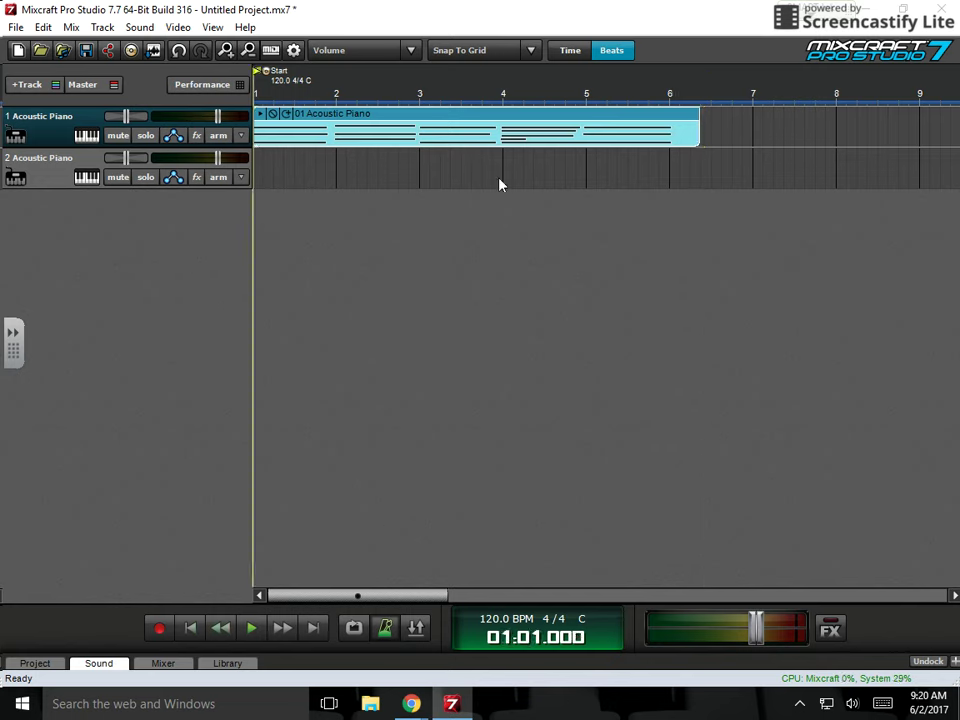
pyautogui.doubleClick(381, 121)
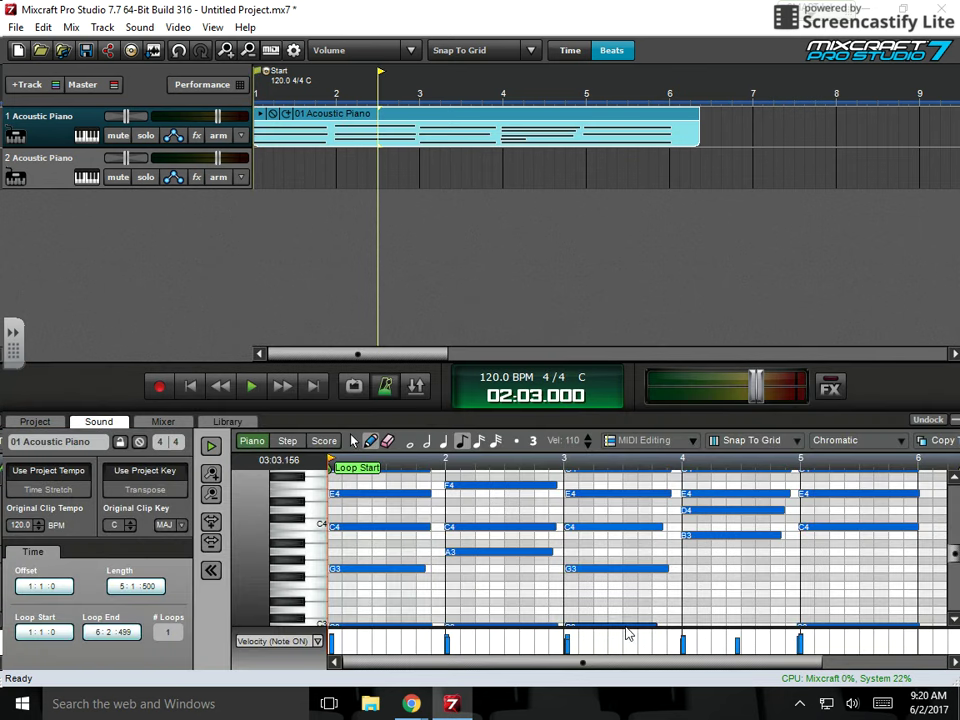
pyautogui.moveTo(954, 556); pyautogui.dragTo(954, 550)
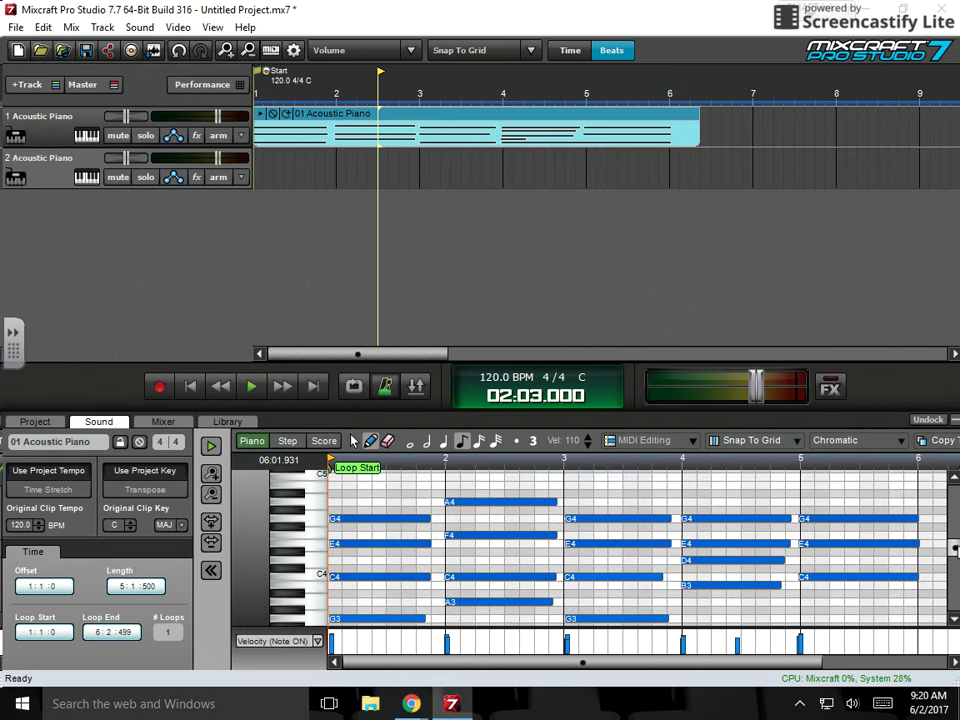
pyautogui.click(928, 420)
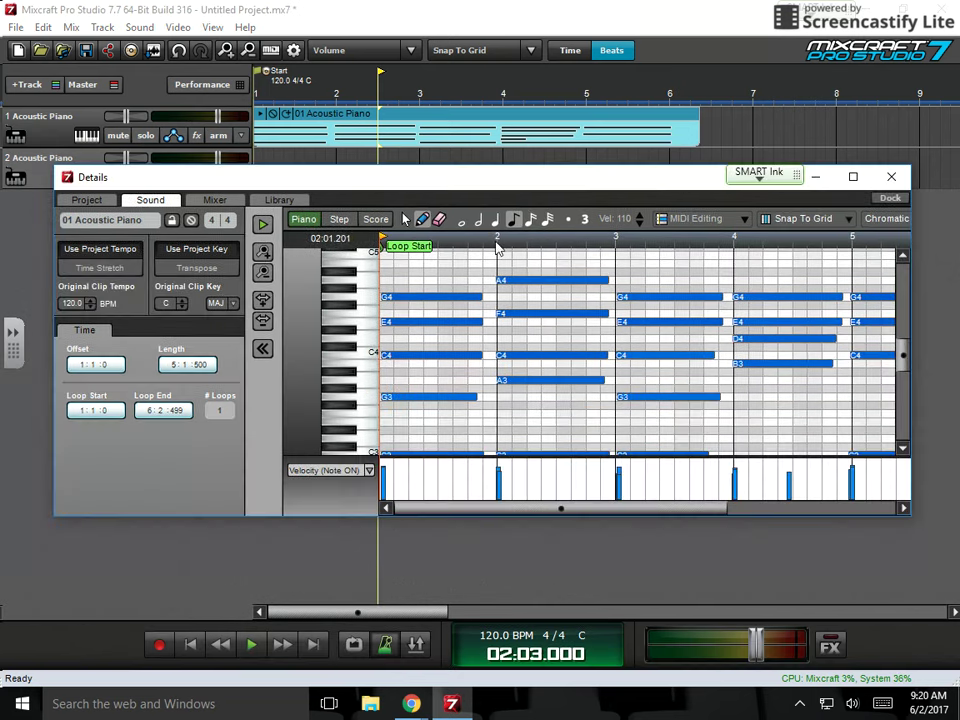
pyautogui.moveTo(468, 180); pyautogui.dragTo(418, 128)
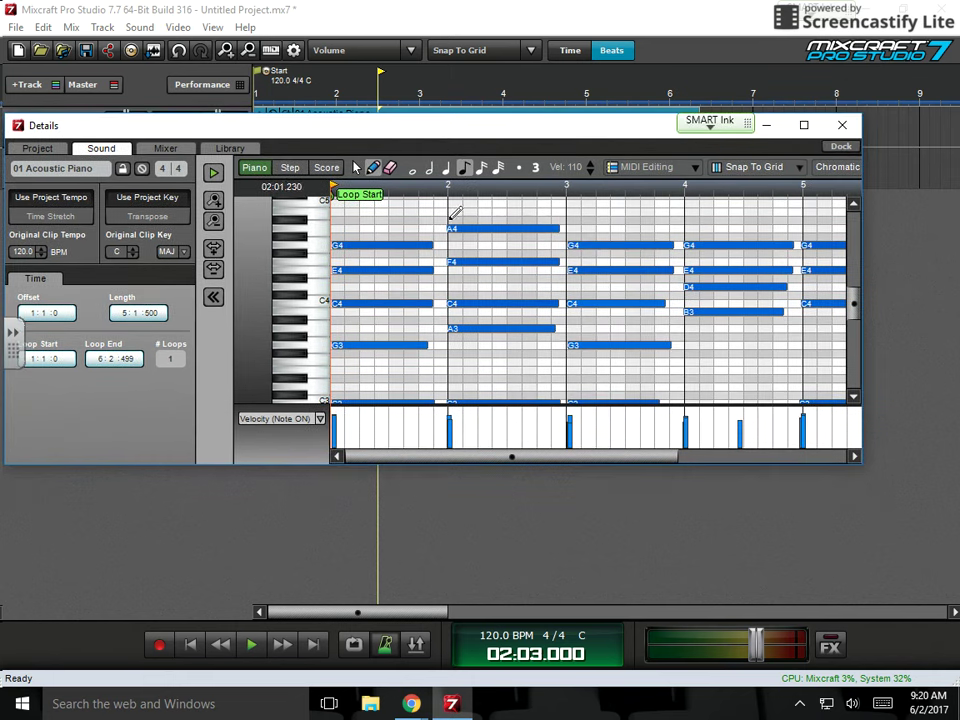
# Lower the first G4 note's velocity to 100, shorten it, and re-dock the editor.
pyautogui.click(417, 247)
pyautogui.click(410, 253)
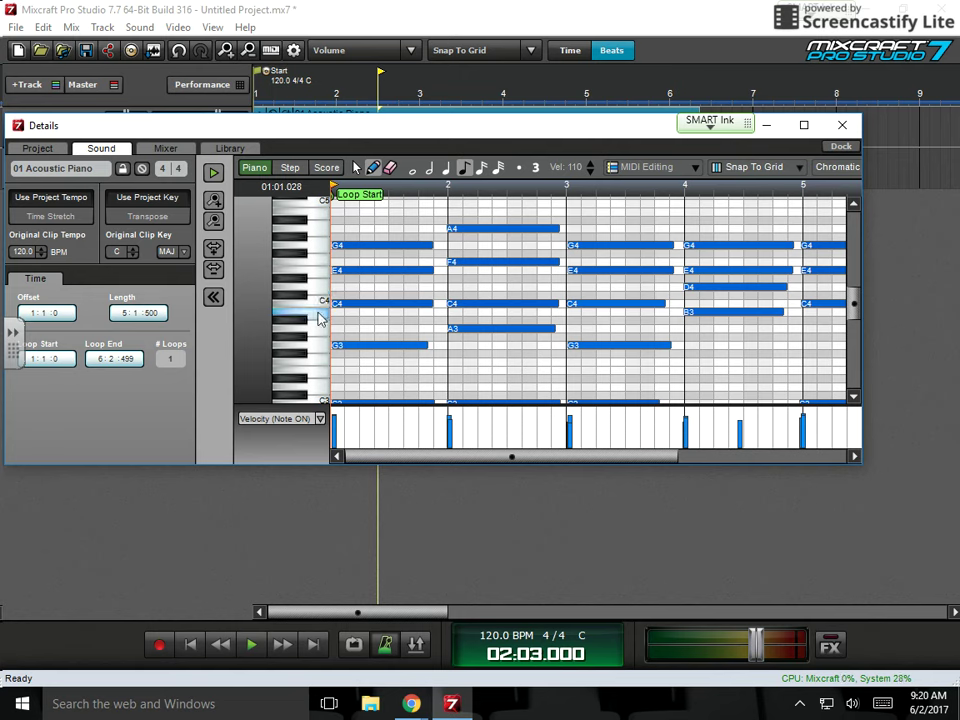
pyautogui.moveTo(333, 420)
pyautogui.moveTo(333, 420); pyautogui.dragTo(333, 410)
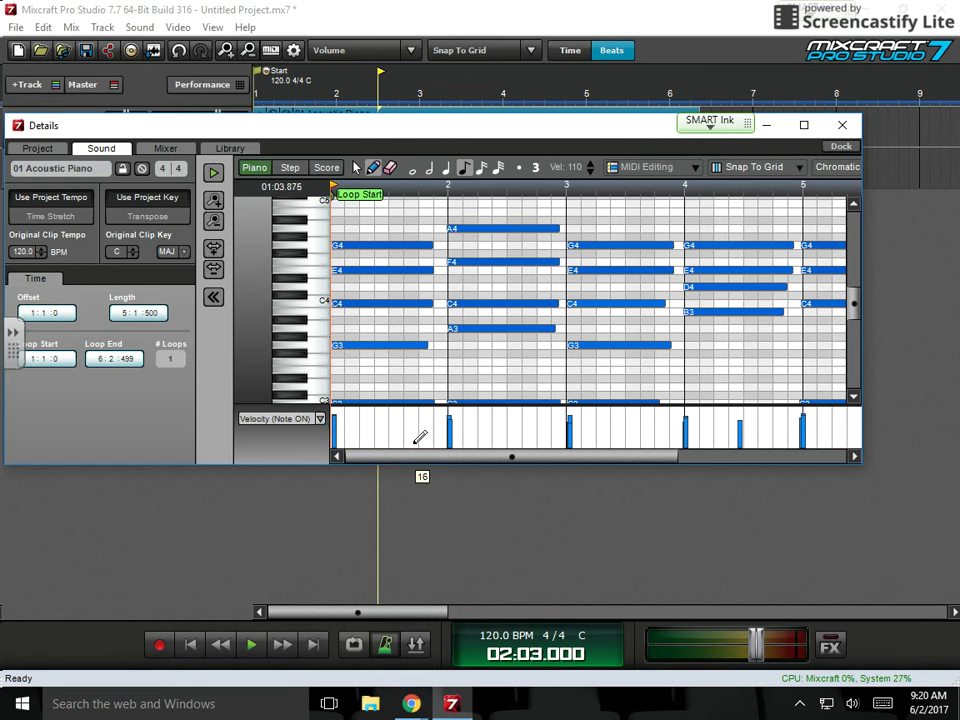
pyautogui.moveTo(416, 456)
pyautogui.mouseDown()
pyautogui.moveTo(648, 458)
pyautogui.moveTo(399, 467)
pyautogui.mouseUp()
pyautogui.moveTo(428, 245)
pyautogui.mouseDown()
pyautogui.moveTo(368, 248)
pyautogui.moveTo(433, 249)
pyautogui.mouseUp()
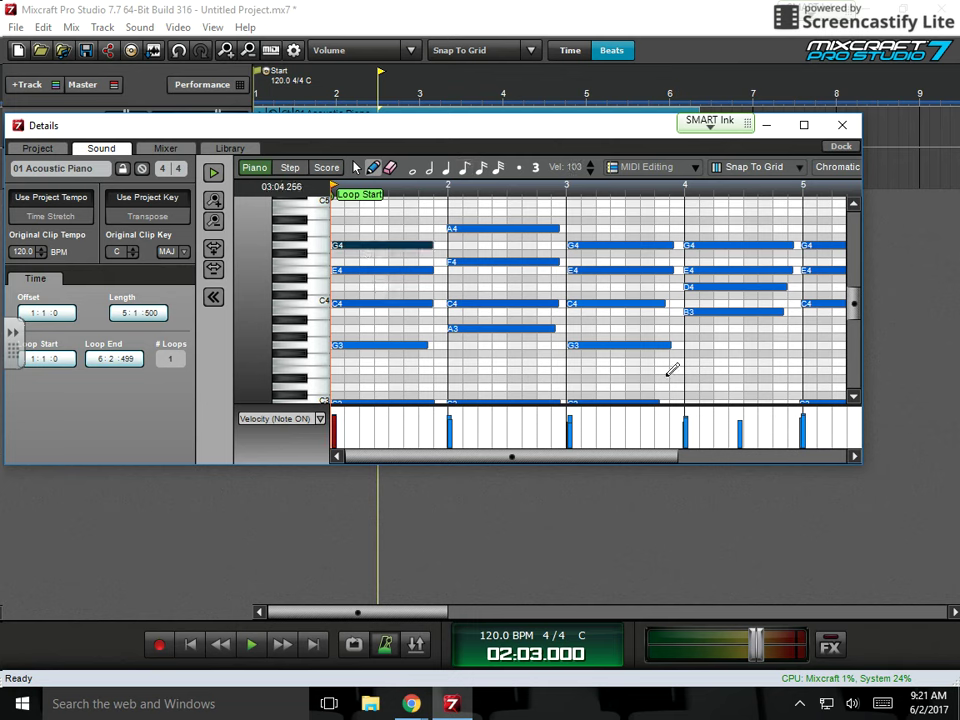
pyautogui.click(842, 125)
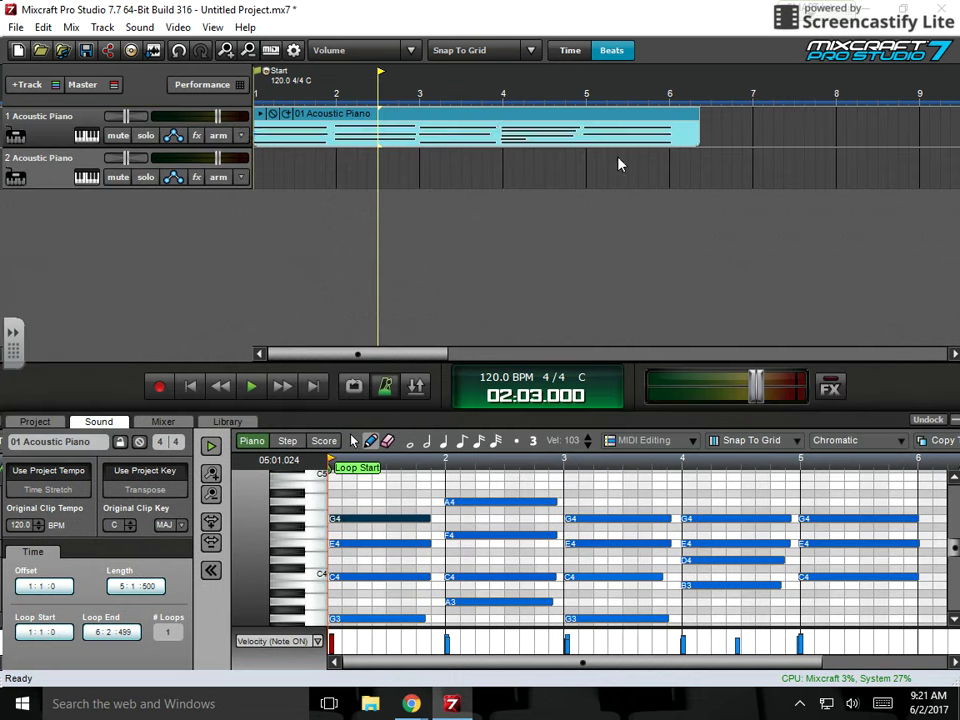
# Delete the old clip and record a fresh chord take on track 1 from the start.
pyautogui.click(493, 128)
pyautogui.press('Delete')
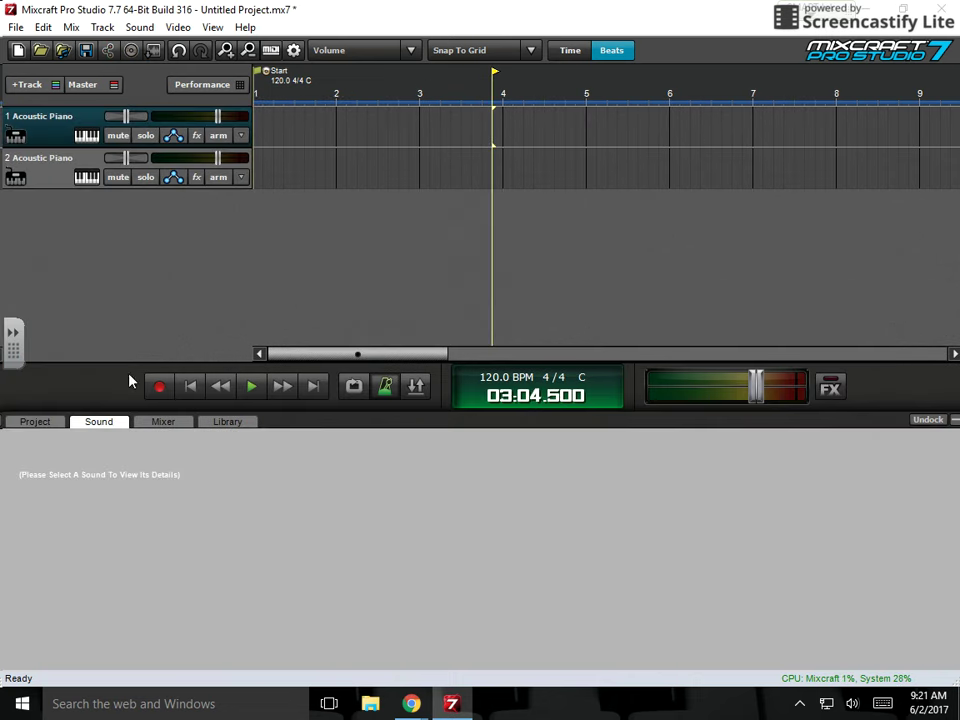
pyautogui.click(192, 390)
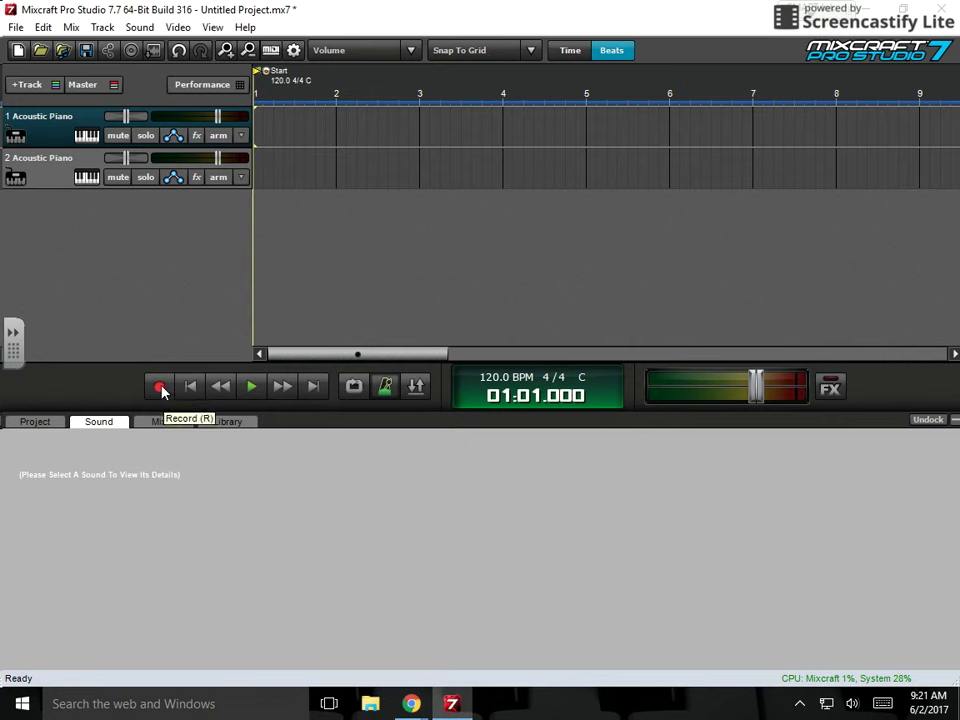
pyautogui.click(160, 388)
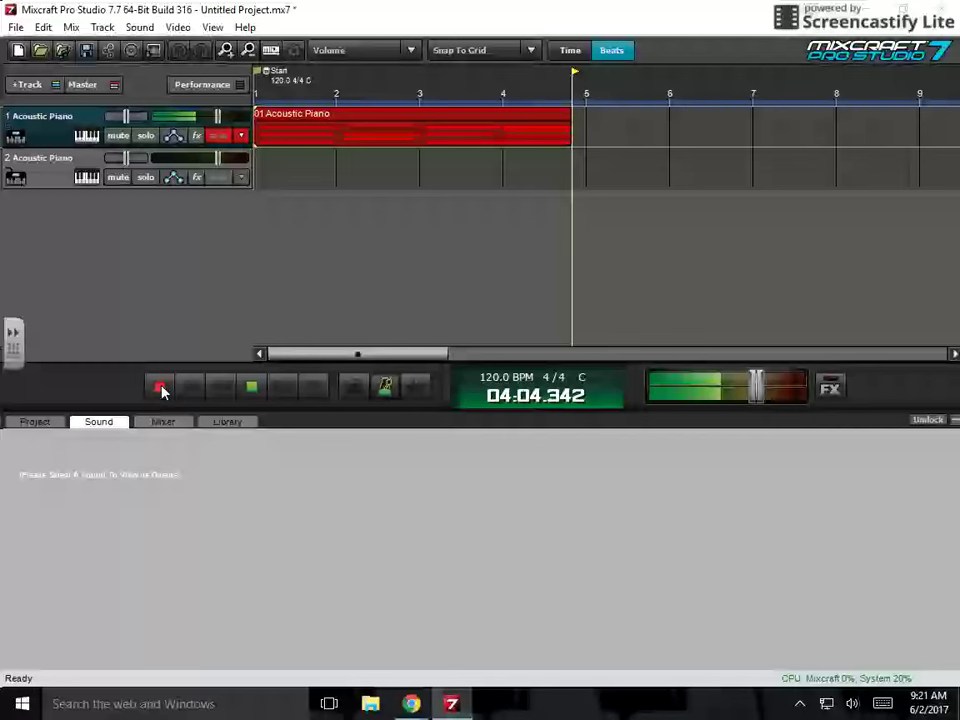
pyautogui.click(160, 388)
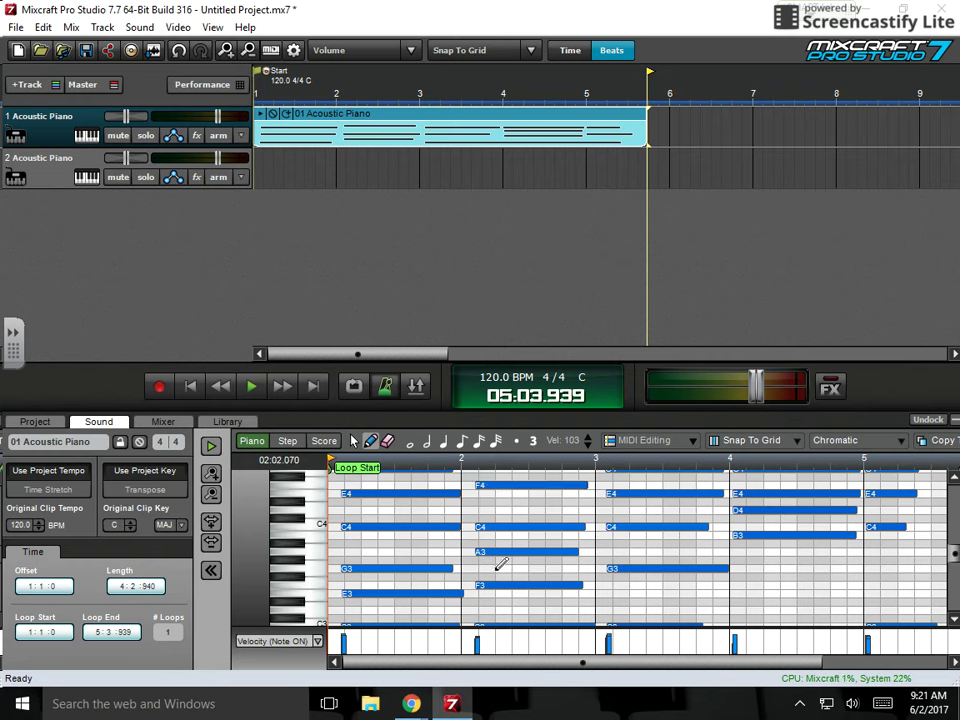
# Quantize the take's note start times to Whole Notes, after removing a stray Eb3.
pyautogui.click(447, 601)
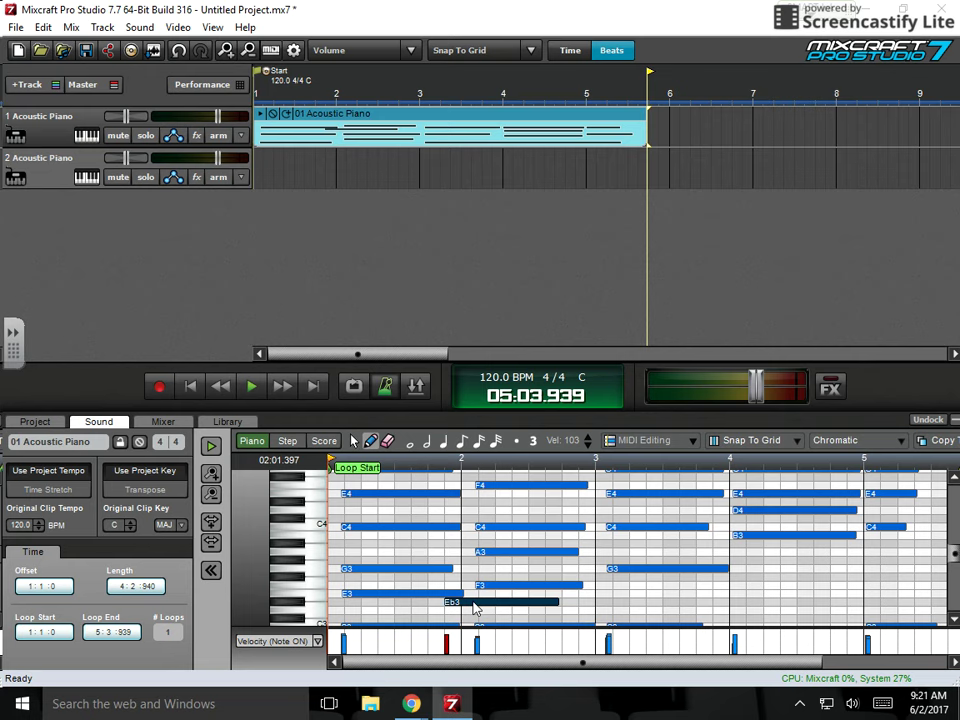
pyautogui.press('Delete')
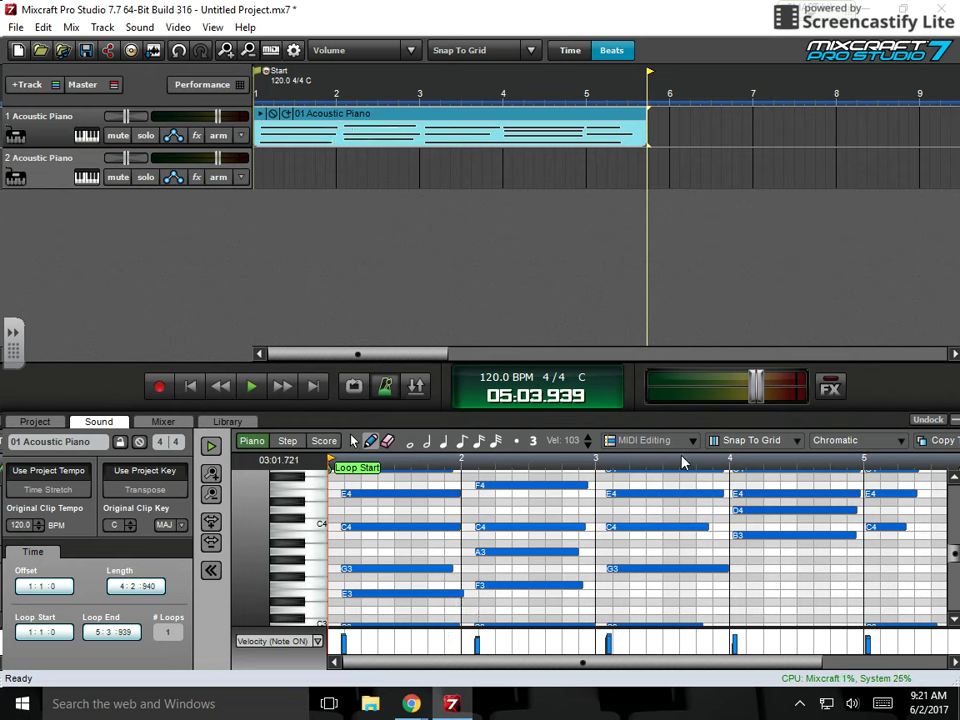
pyautogui.click(647, 442)
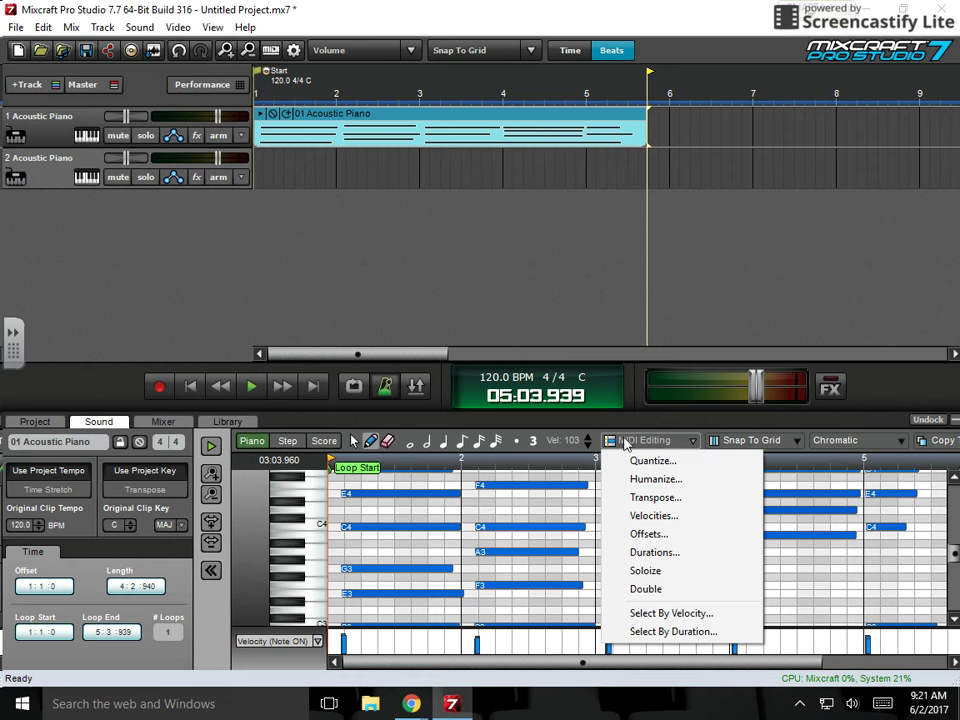
pyautogui.click(646, 462)
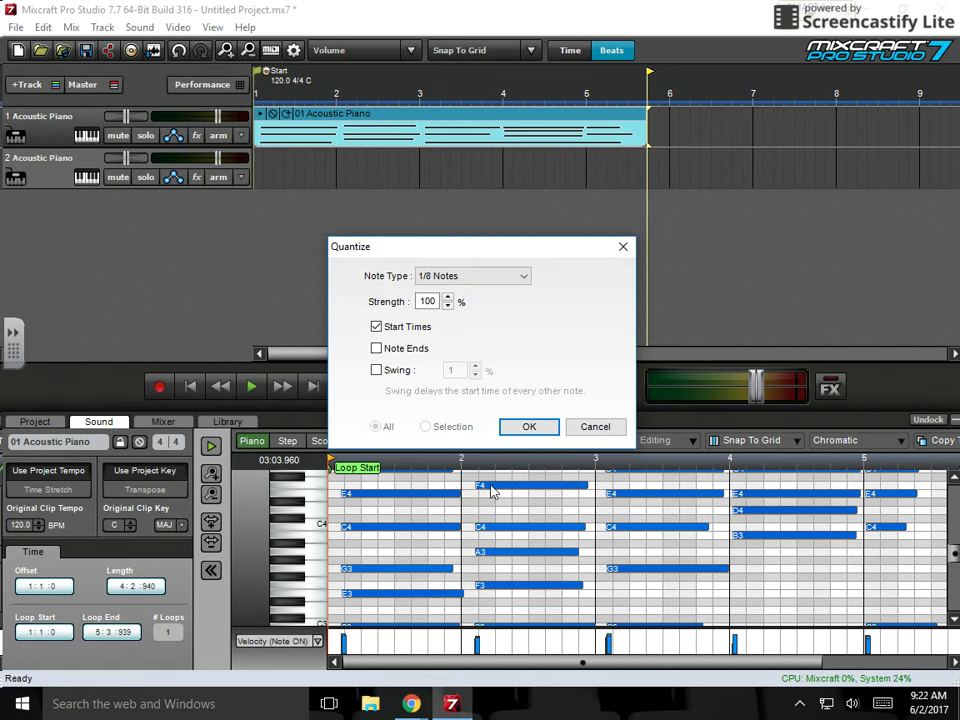
pyautogui.click(521, 277)
pyautogui.click(516, 291)
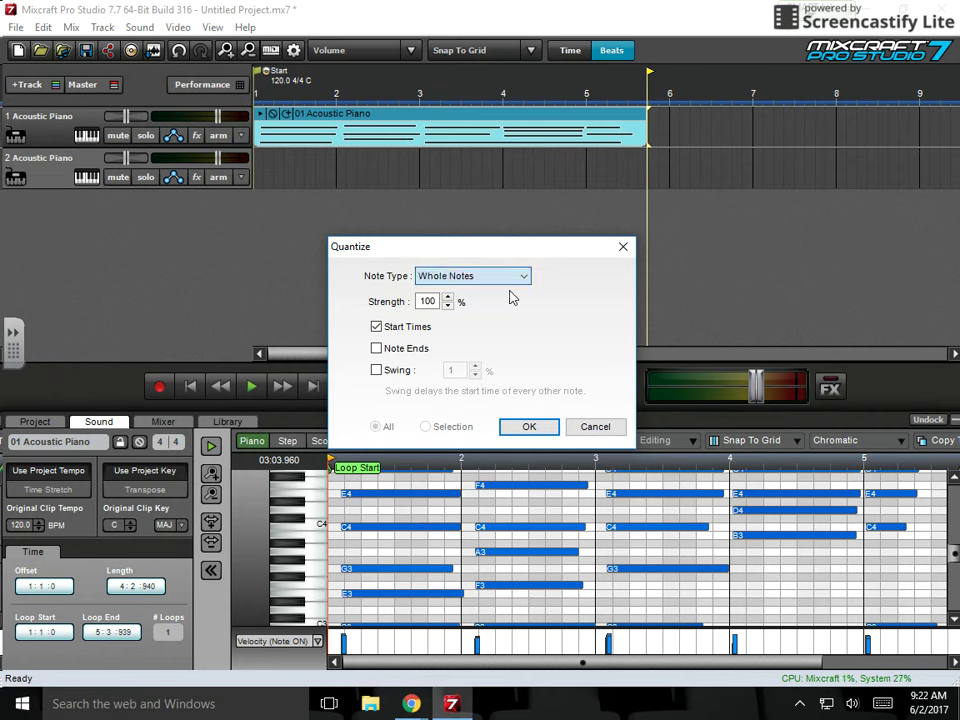
pyautogui.click(521, 430)
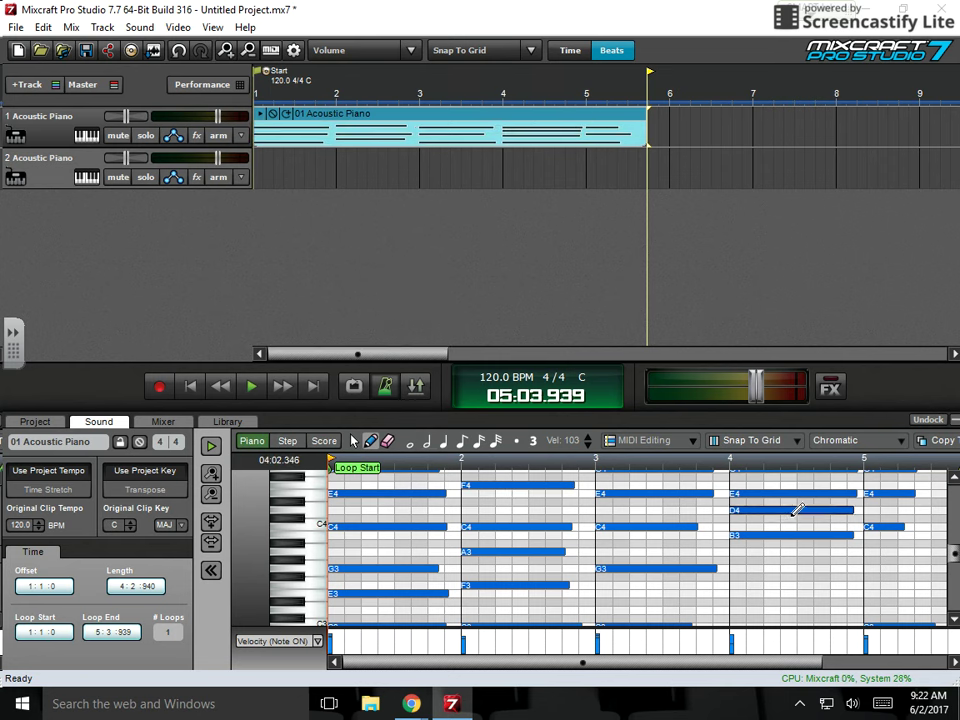
# Delete the E4 note from the bar-4 chord and add a Bb4 above the bar-5 chord.
pyautogui.scroll(3, 955, 550)
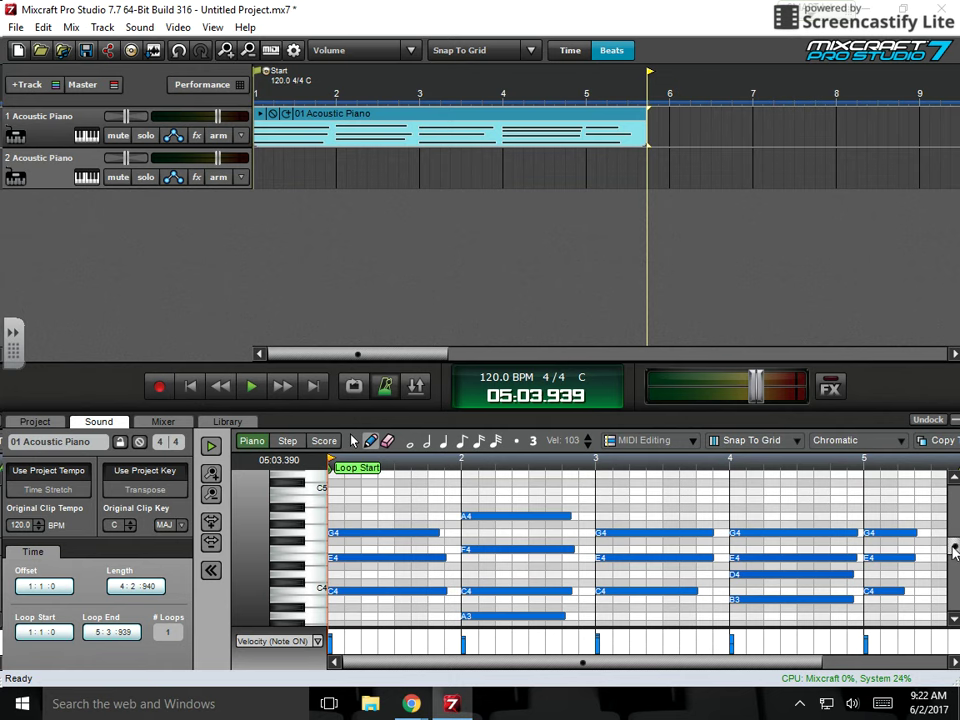
pyautogui.moveTo(955, 550)
pyautogui.mouseDown()
pyautogui.moveTo(953, 570)
pyautogui.moveTo(953, 547)
pyautogui.mouseUp()
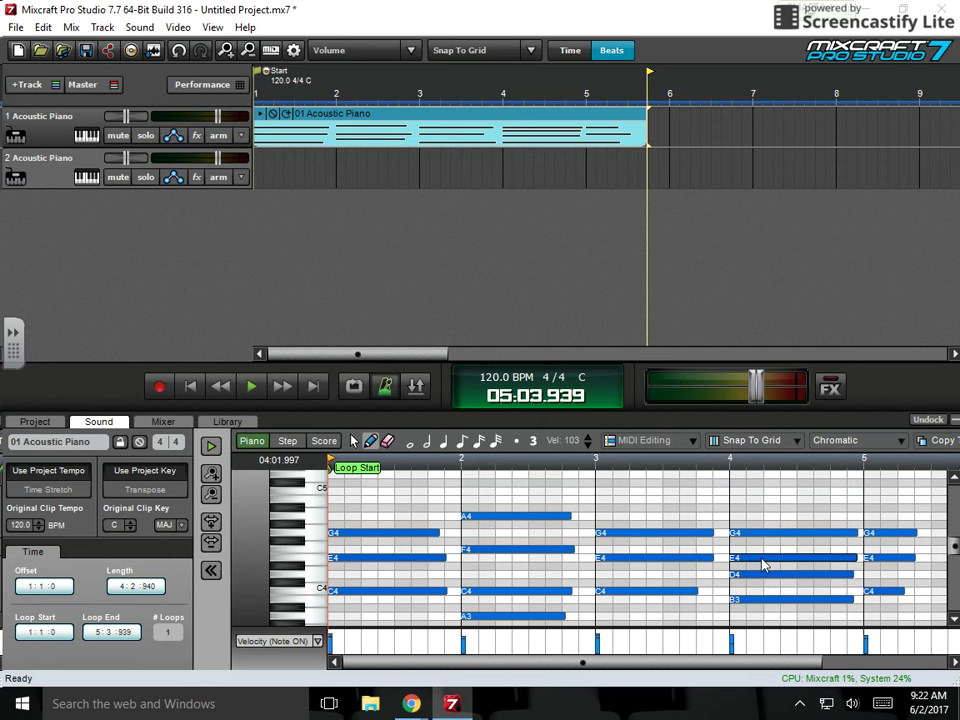
pyautogui.click(762, 559)
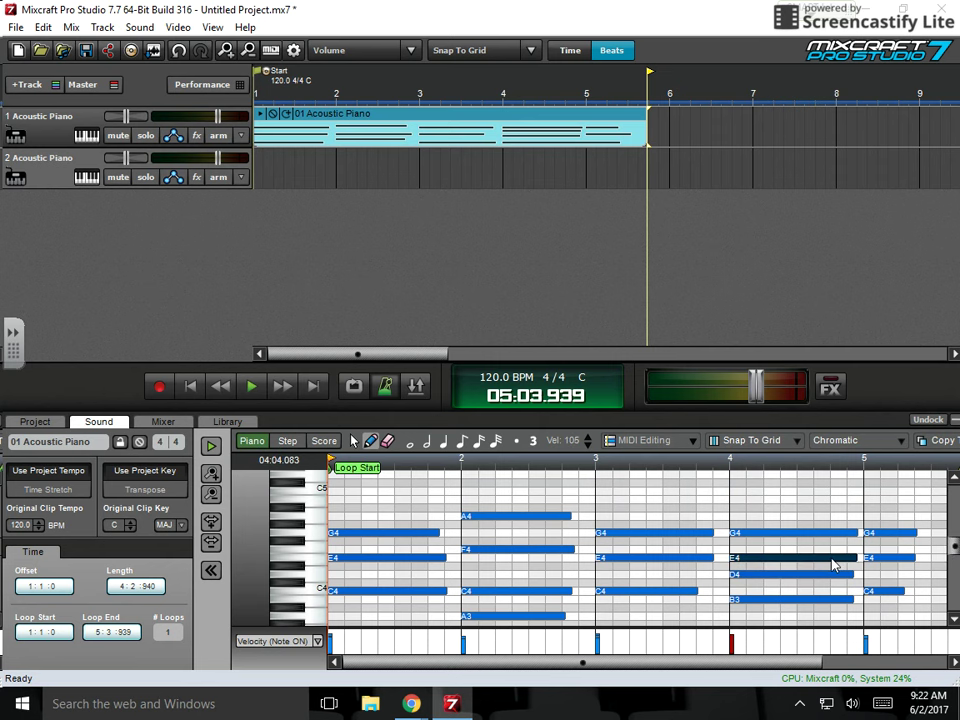
pyautogui.press('Delete')
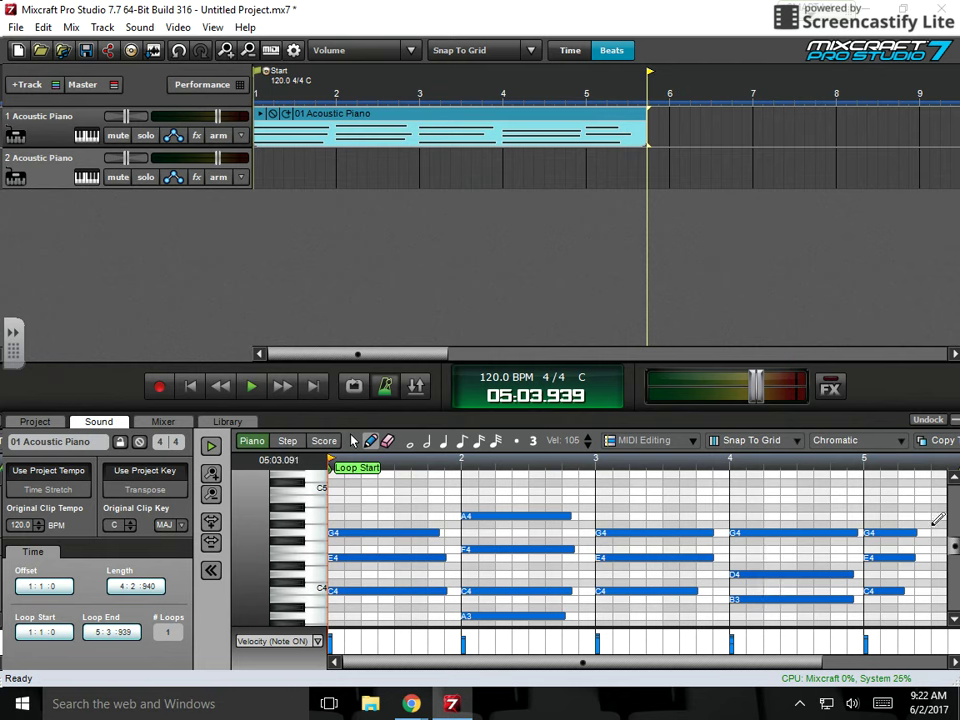
pyautogui.click(884, 533)
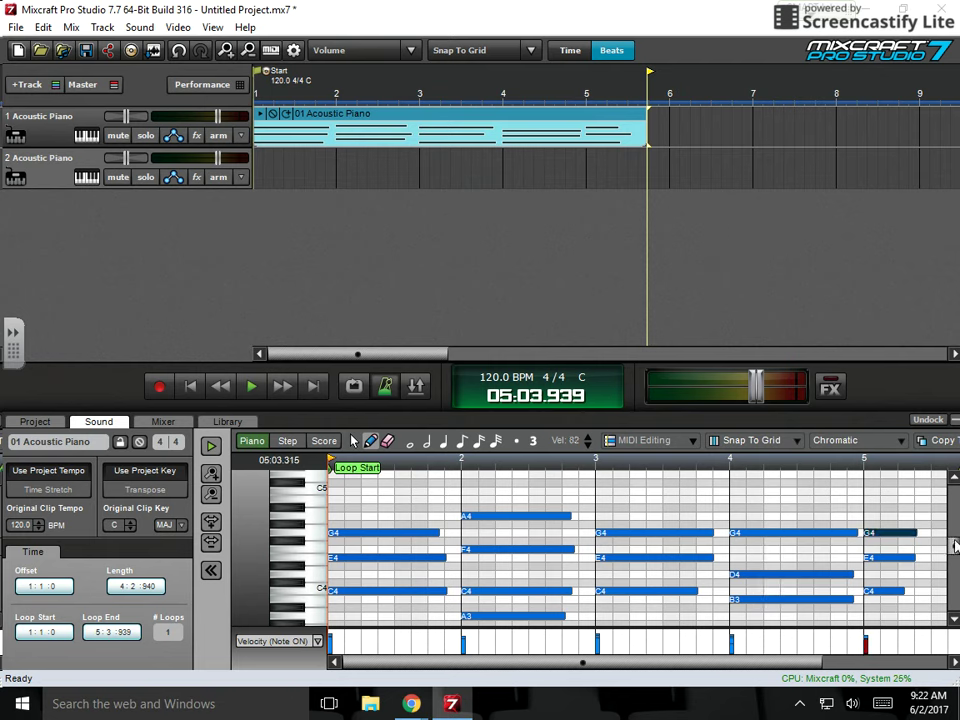
pyautogui.click(868, 507)
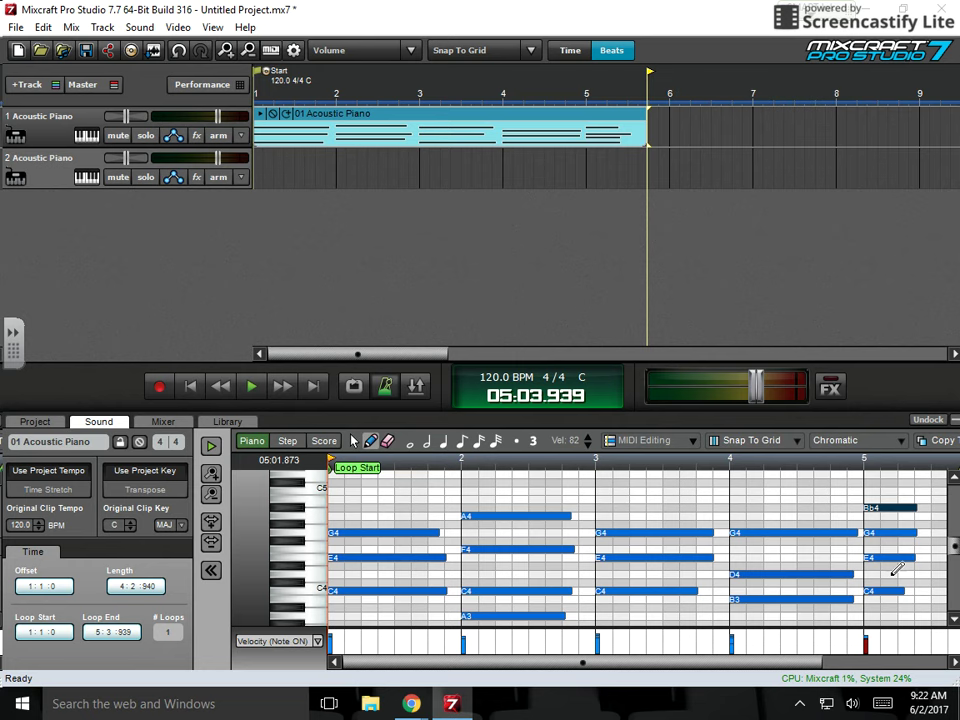
pyautogui.moveTo(954, 551)
pyautogui.mouseDown()
pyautogui.moveTo(954, 561)
pyautogui.moveTo(954, 553)
pyautogui.mouseUp()
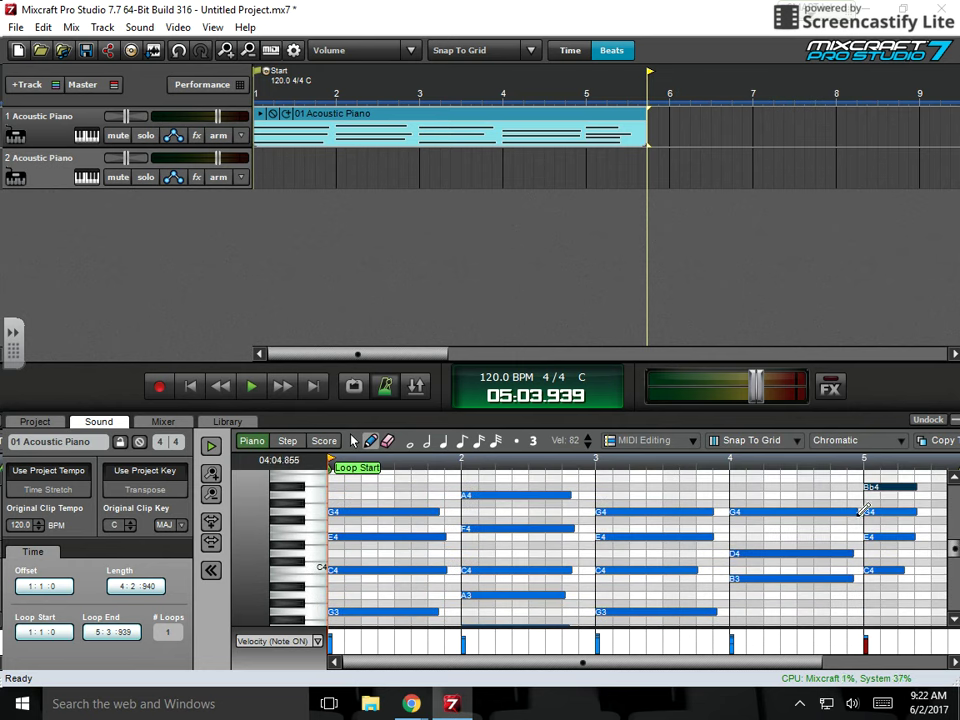
pyautogui.click(810, 512)
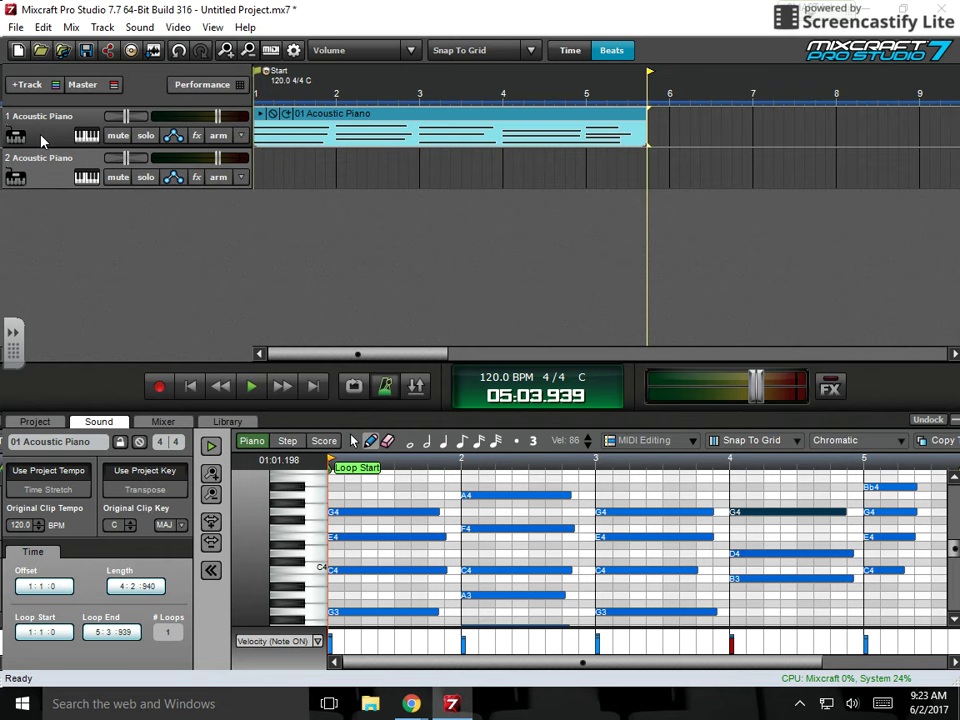
# Copy the Acoustic Piano clip and paste it at bar 1 of track 2.
pyautogui.click(366, 120)
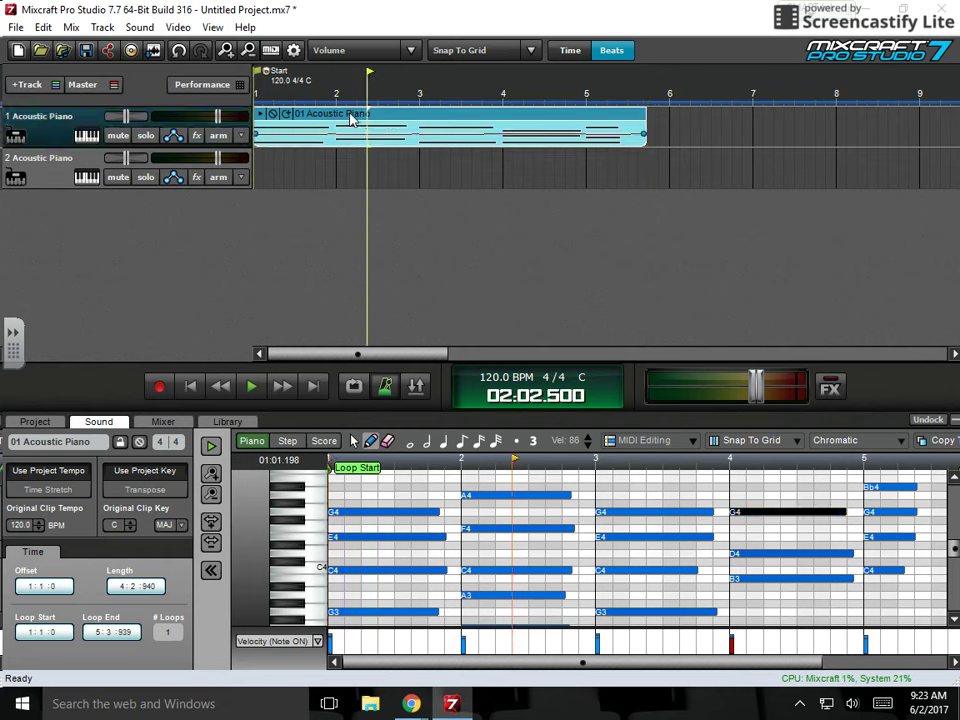
pyautogui.click(272, 178)
pyautogui.hotkey('ctrl', 'v')
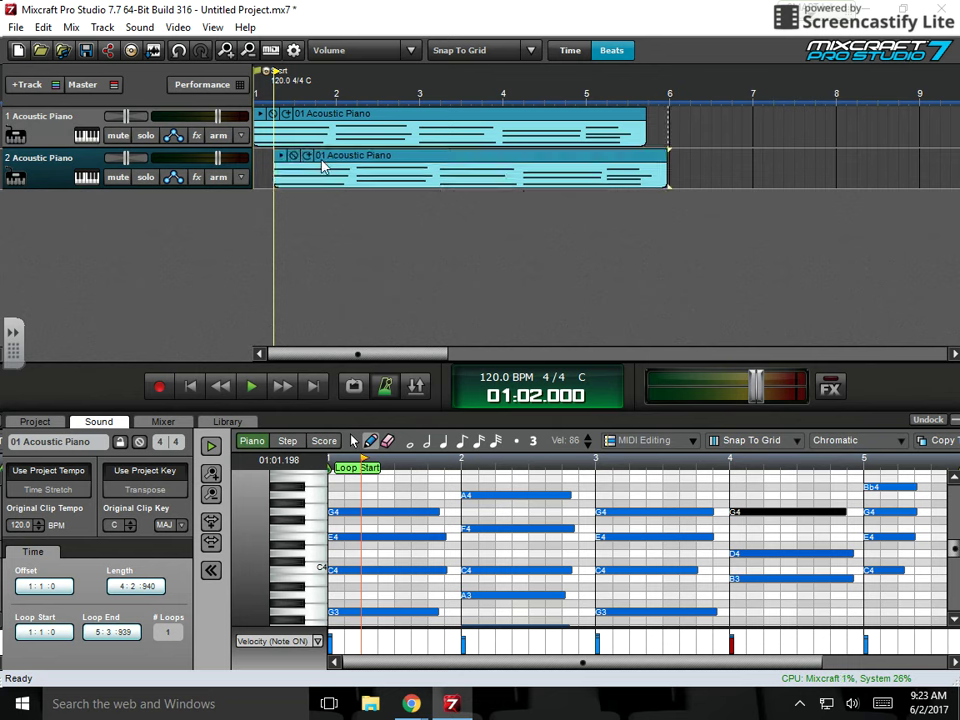
# Change track 1's colour to orange through its properties menu.
pyautogui.click(49, 124)
pyautogui.rightClick(49, 124)
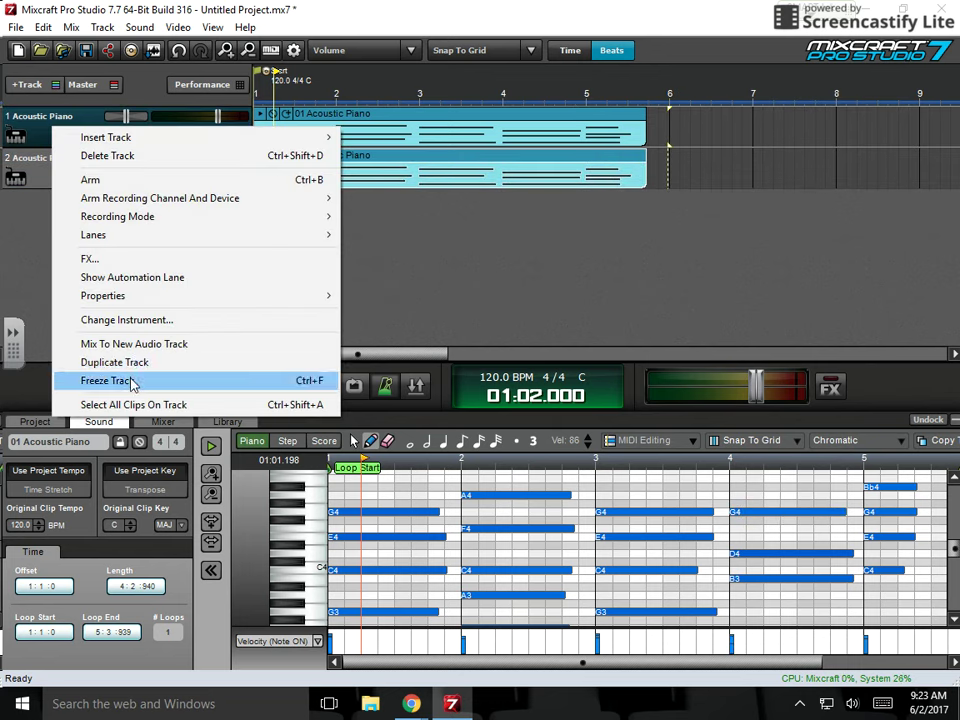
pyautogui.moveTo(145, 300)
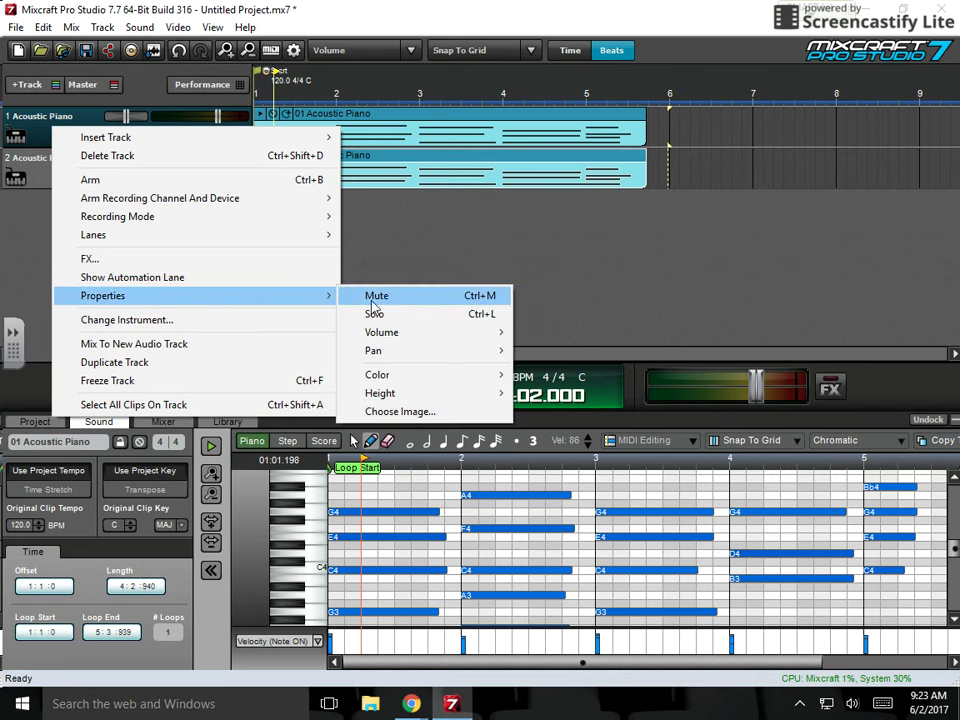
pyautogui.moveTo(414, 380)
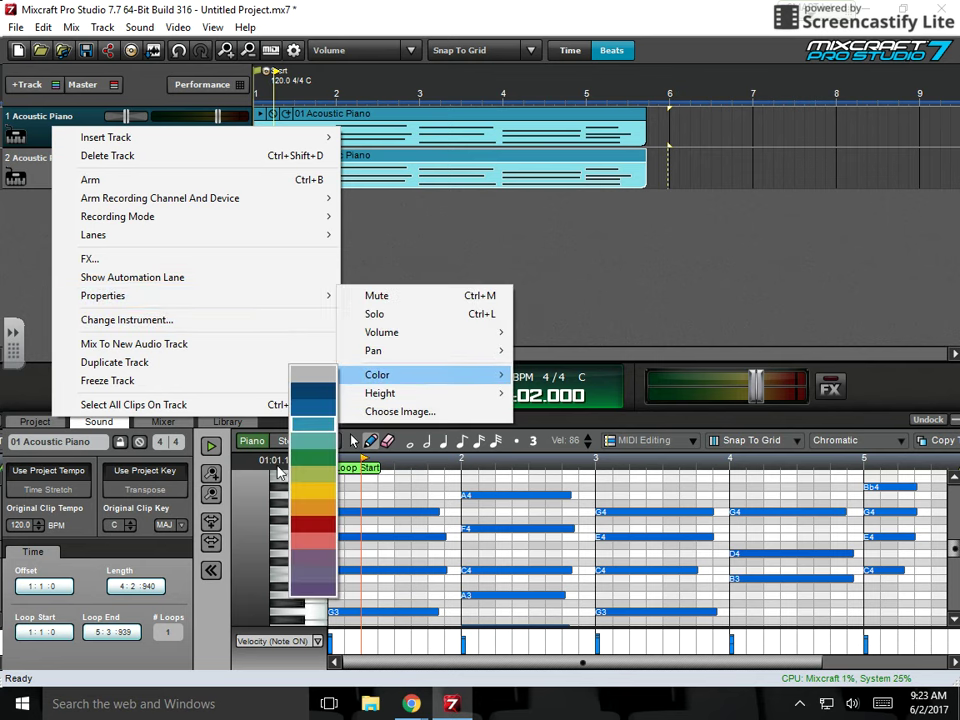
pyautogui.moveTo(254, 300)
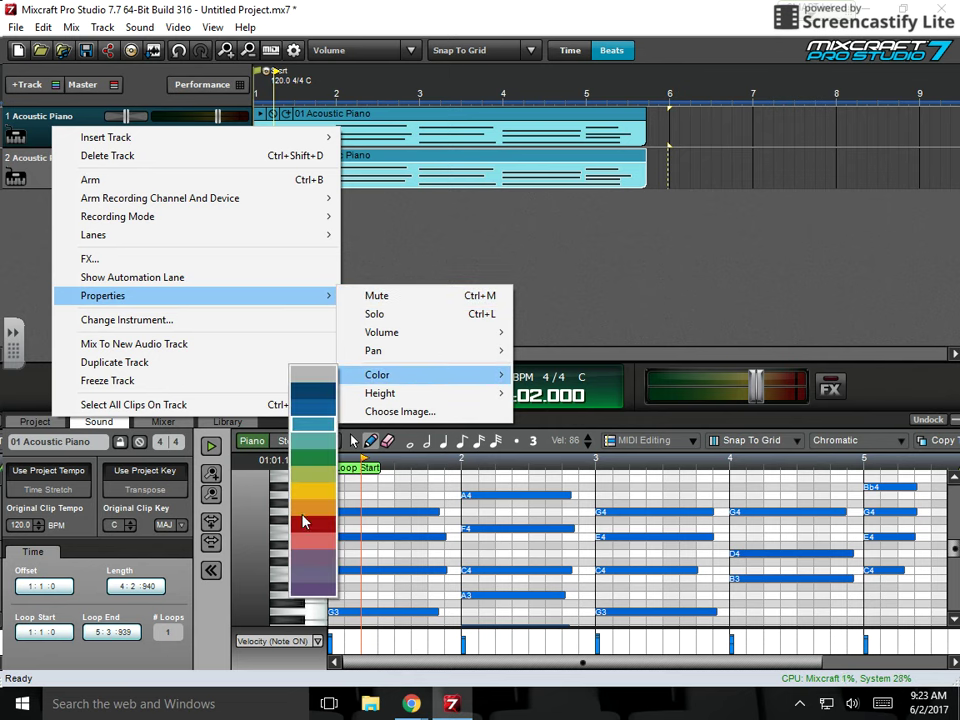
pyautogui.click(303, 510)
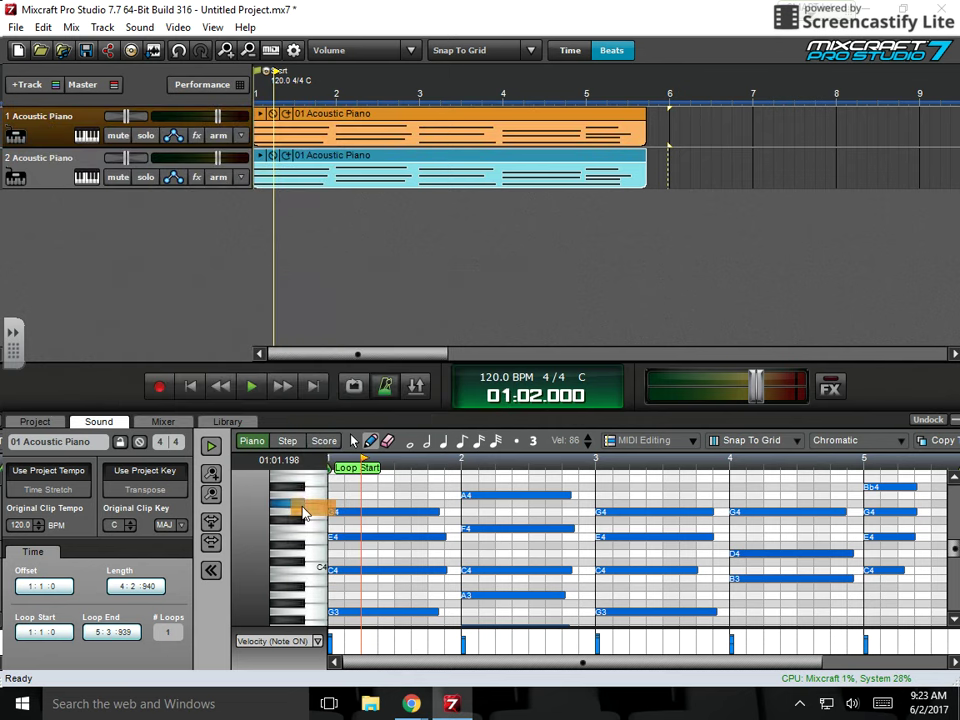
# Play the edited chord progression from the song start and stop in measure 2.
pyautogui.click(47, 179)
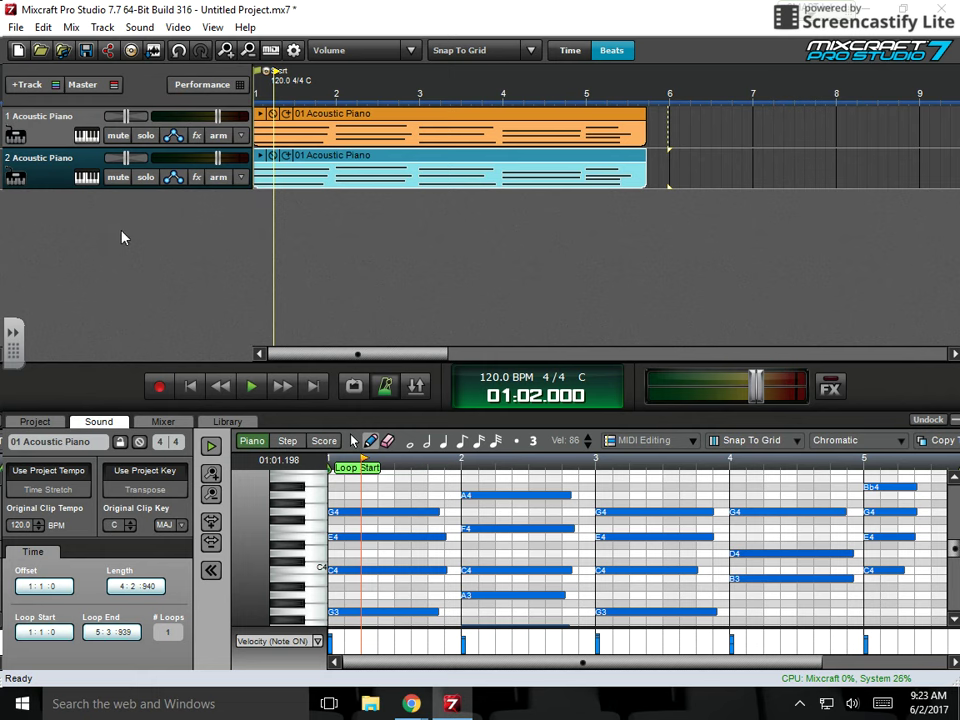
pyautogui.click(36, 131)
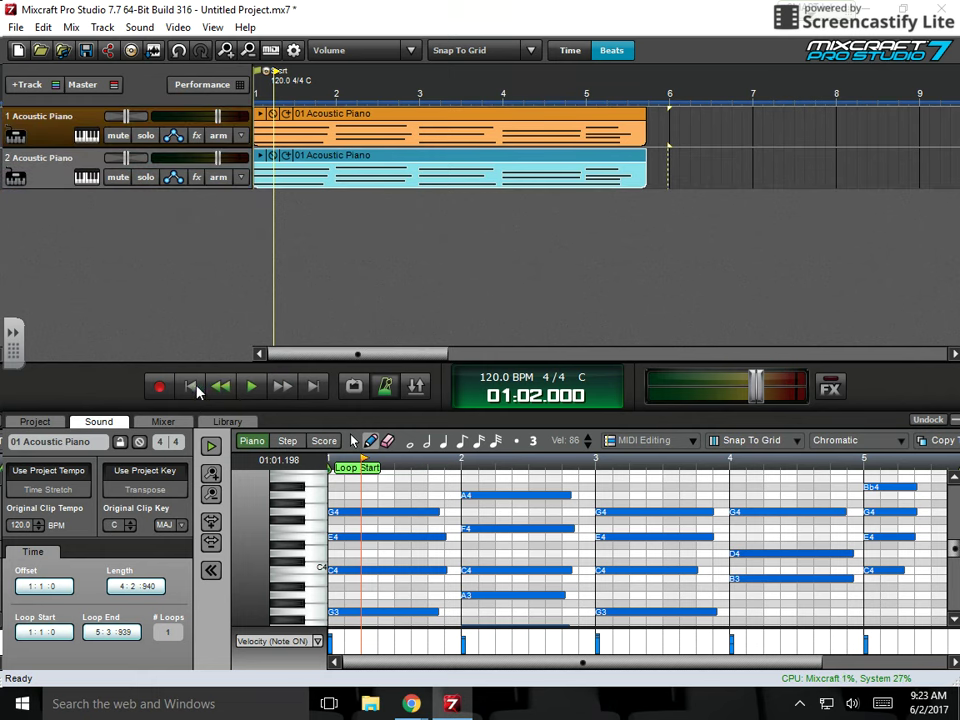
pyautogui.click(234, 395)
pyautogui.click(252, 390)
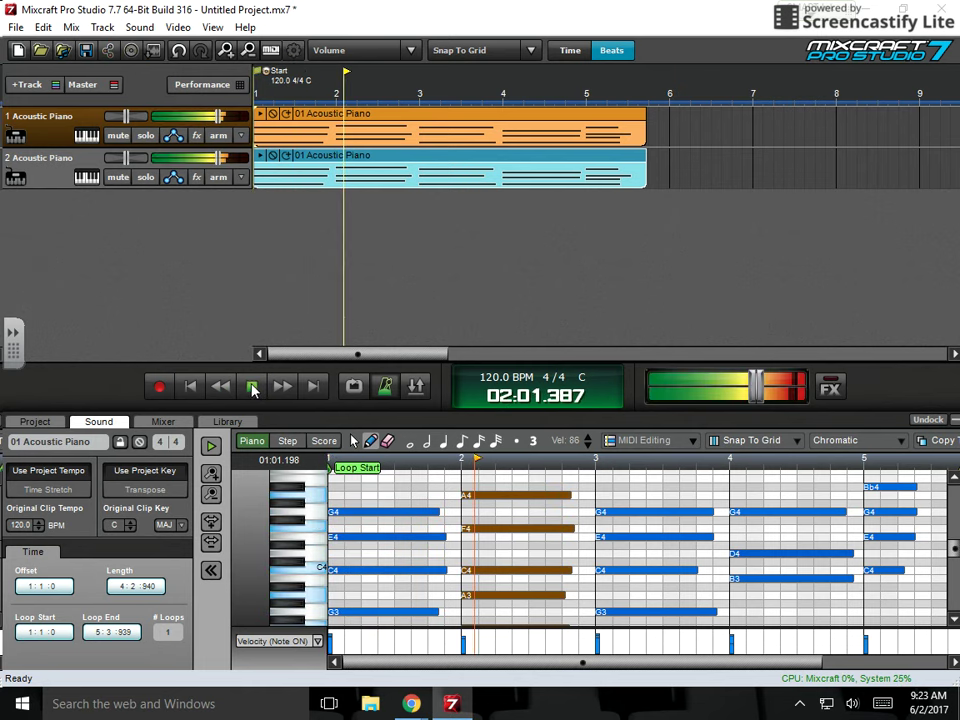
pyautogui.click(252, 390)
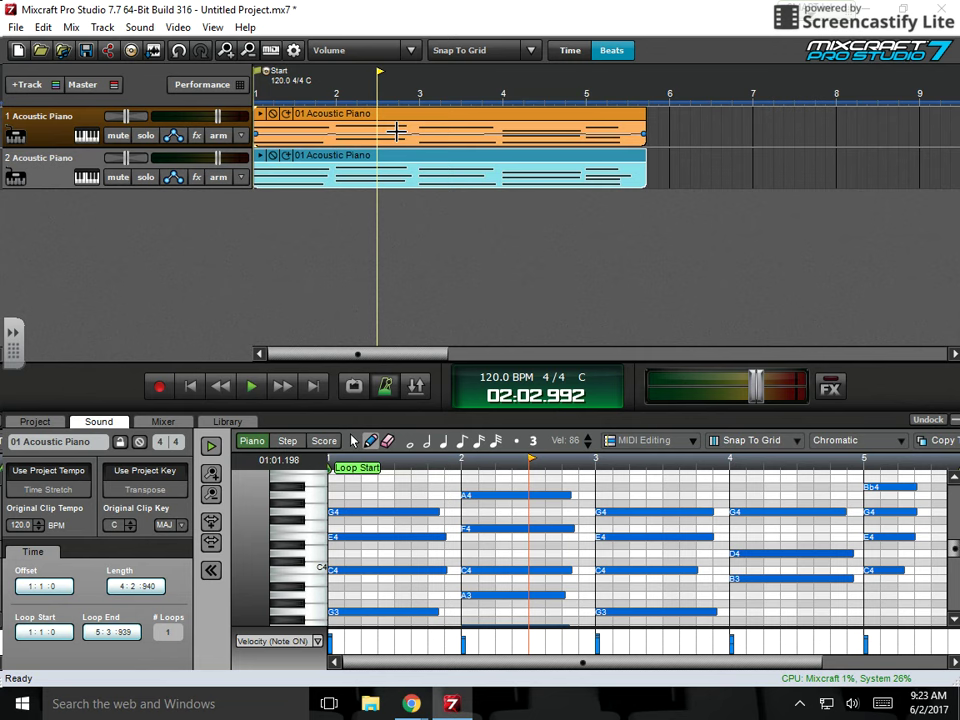
# Set track 1's instrument to Guitar - Acoustic > Six String.
pyautogui.click(87, 137)
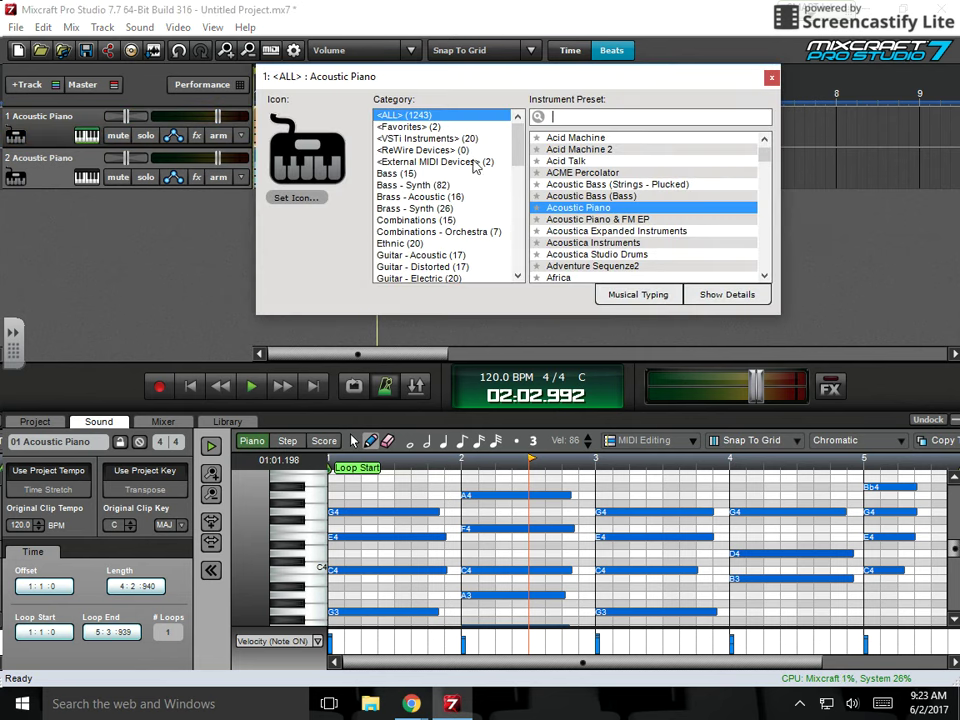
pyautogui.moveTo(521, 146); pyautogui.dragTo(516, 174)
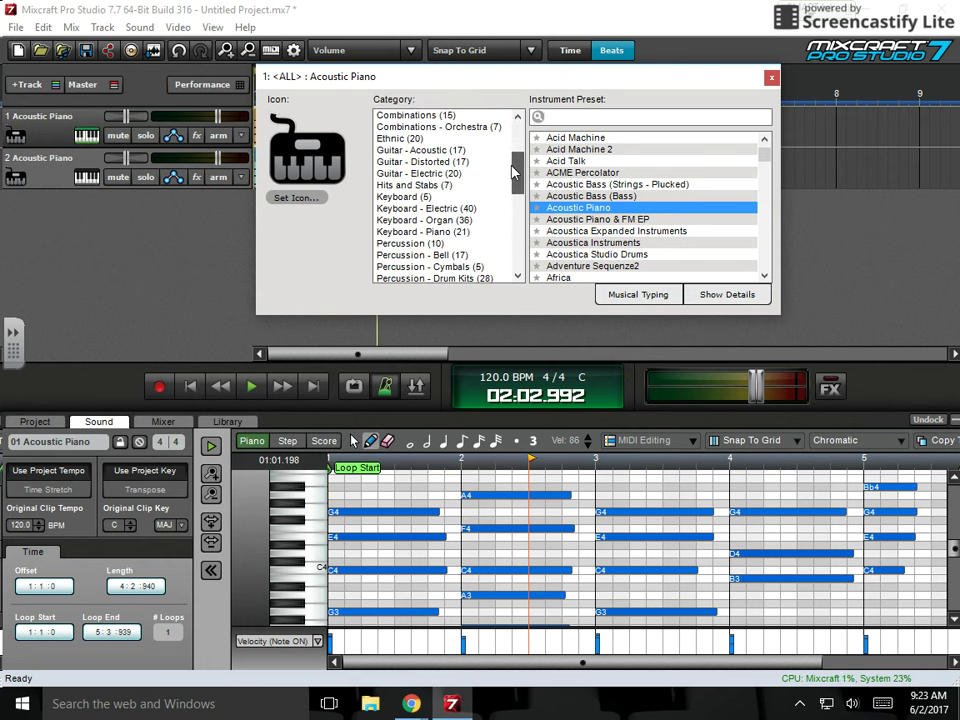
pyautogui.click(414, 152)
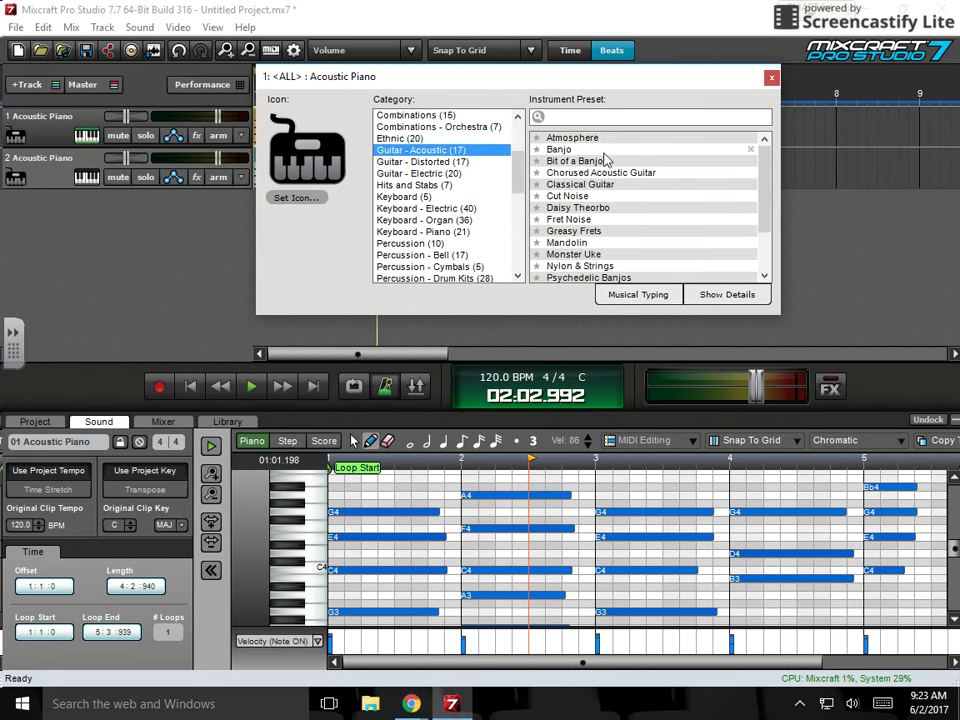
pyautogui.moveTo(761, 180); pyautogui.dragTo(760, 218)
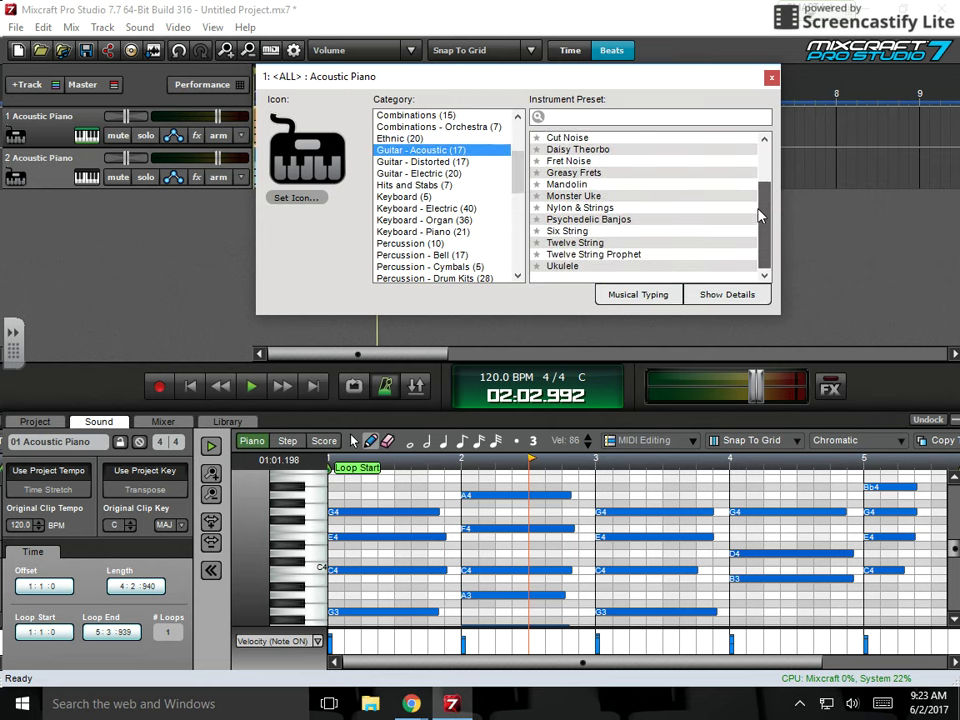
pyautogui.click(582, 231)
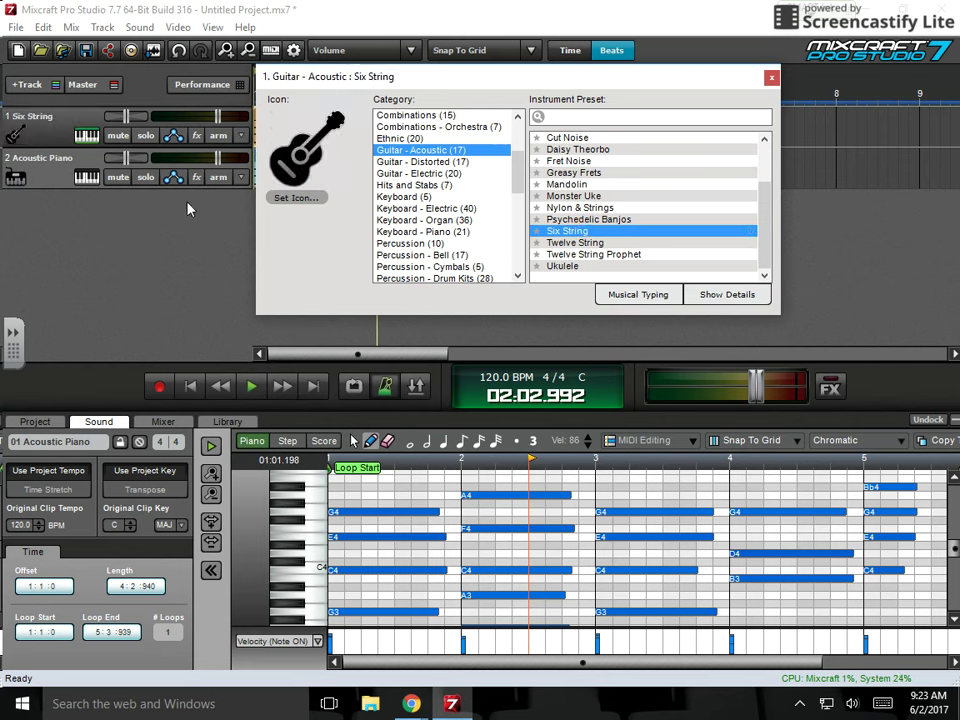
# Mute track 2, audition the guitar from the start, then open track 2's instrument choices.
pyautogui.click(119, 179)
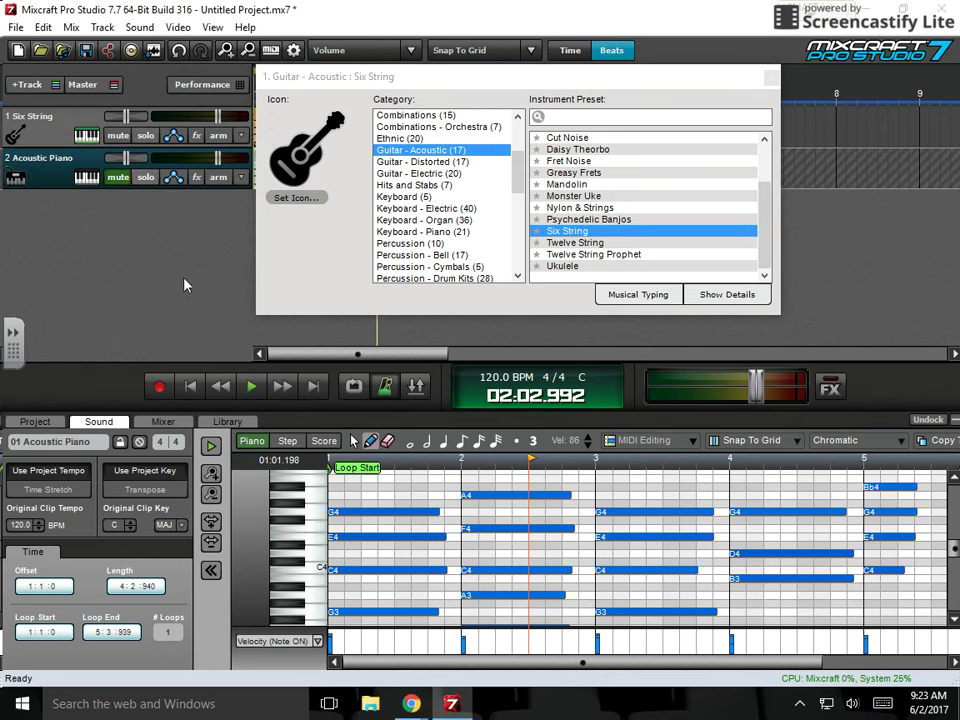
pyautogui.click(187, 388)
pyautogui.click(250, 388)
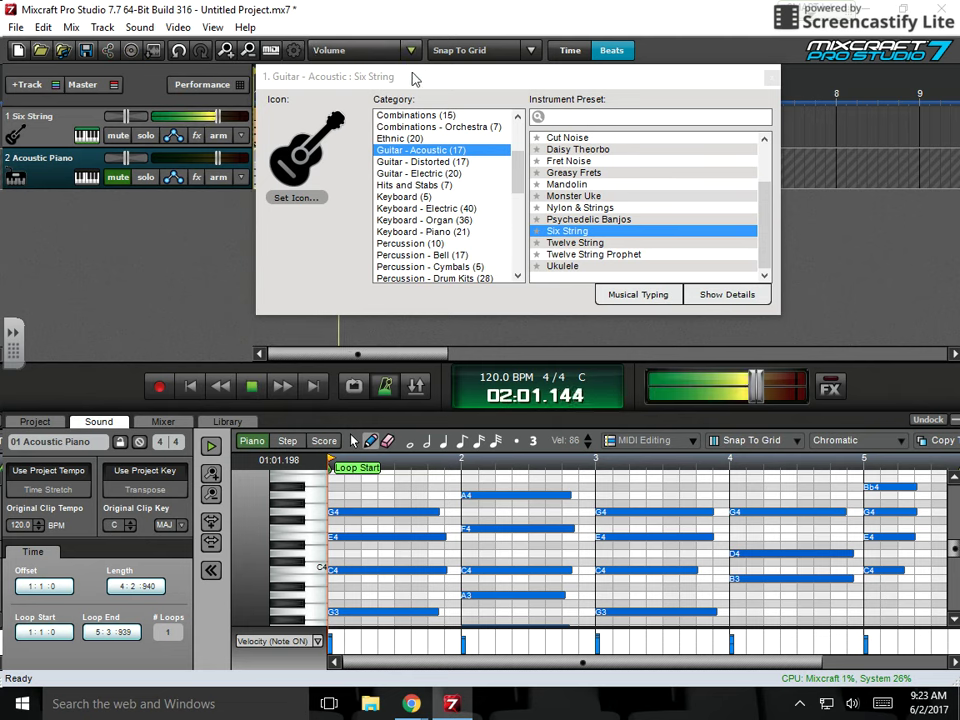
pyautogui.moveTo(414, 77); pyautogui.dragTo(566, 214)
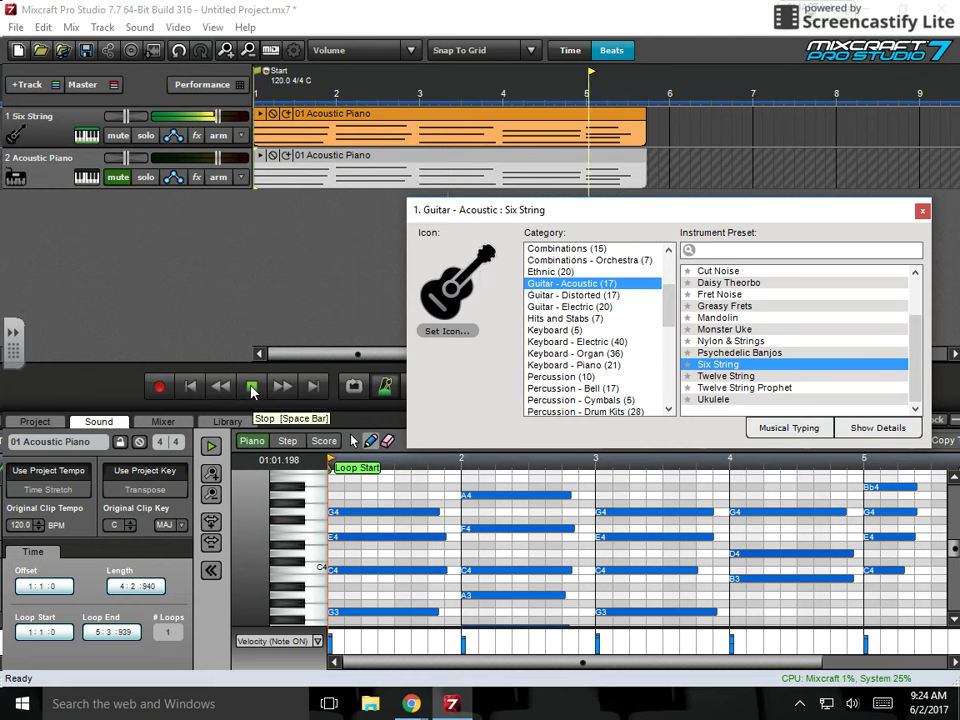
pyautogui.click(252, 390)
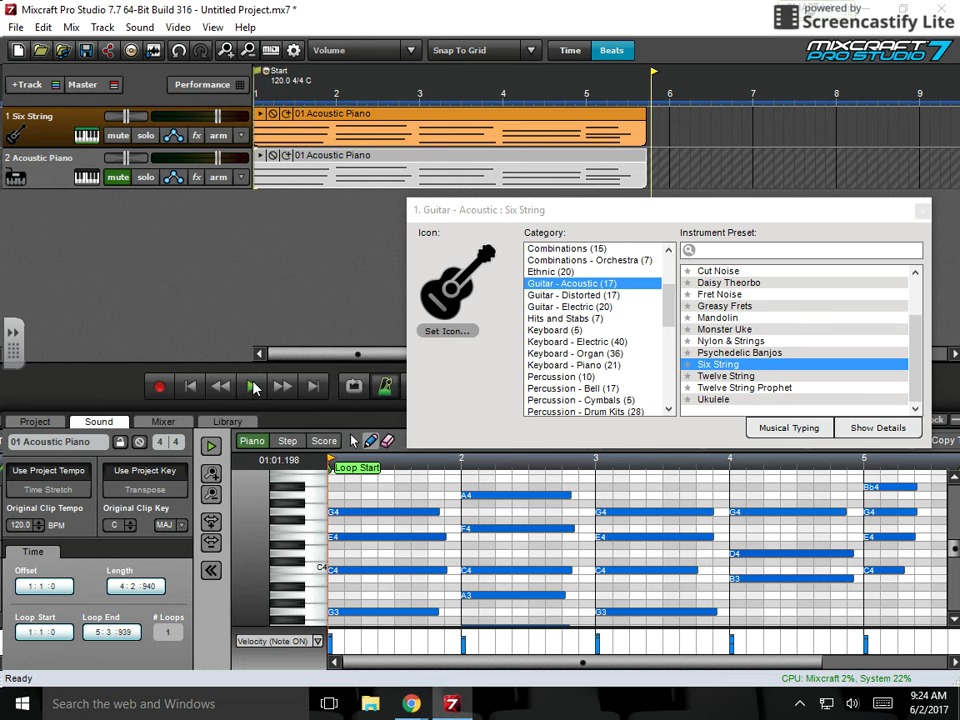
pyautogui.click(74, 181)
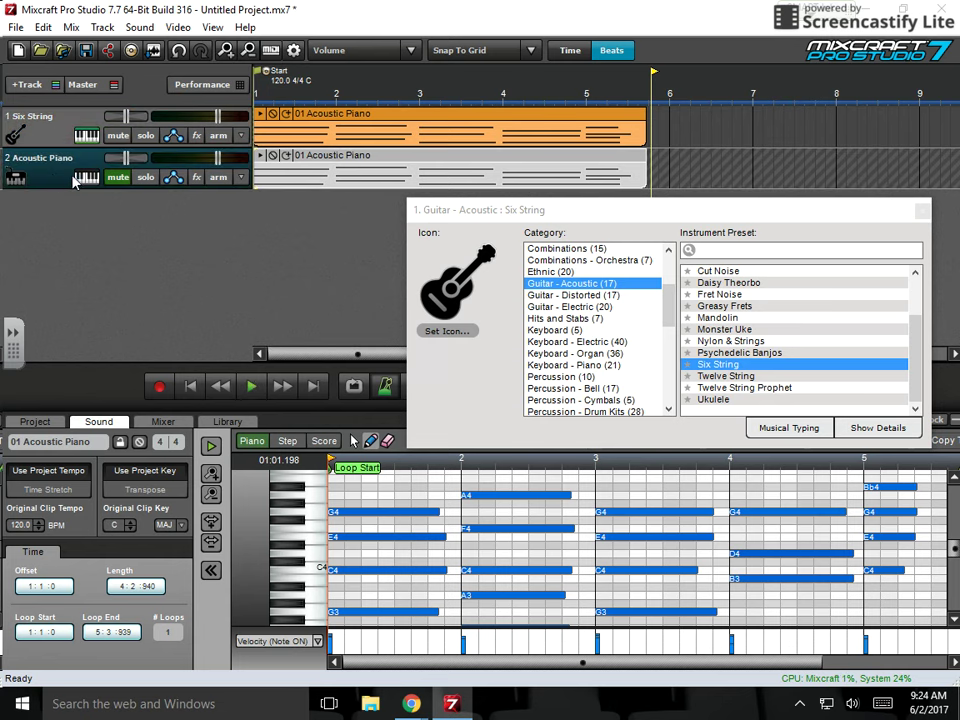
pyautogui.click(88, 182)
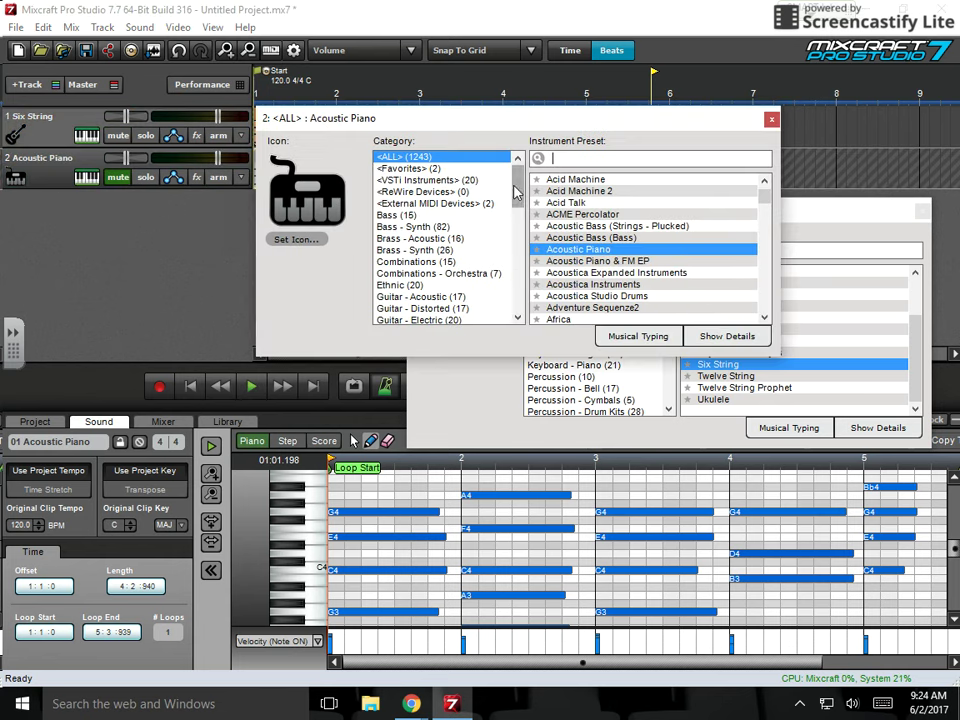
# Set track 2's instrument to Acoustic Bass from the Bass category.
pyautogui.scroll(-2, 515, 192)
pyautogui.click(400, 168)
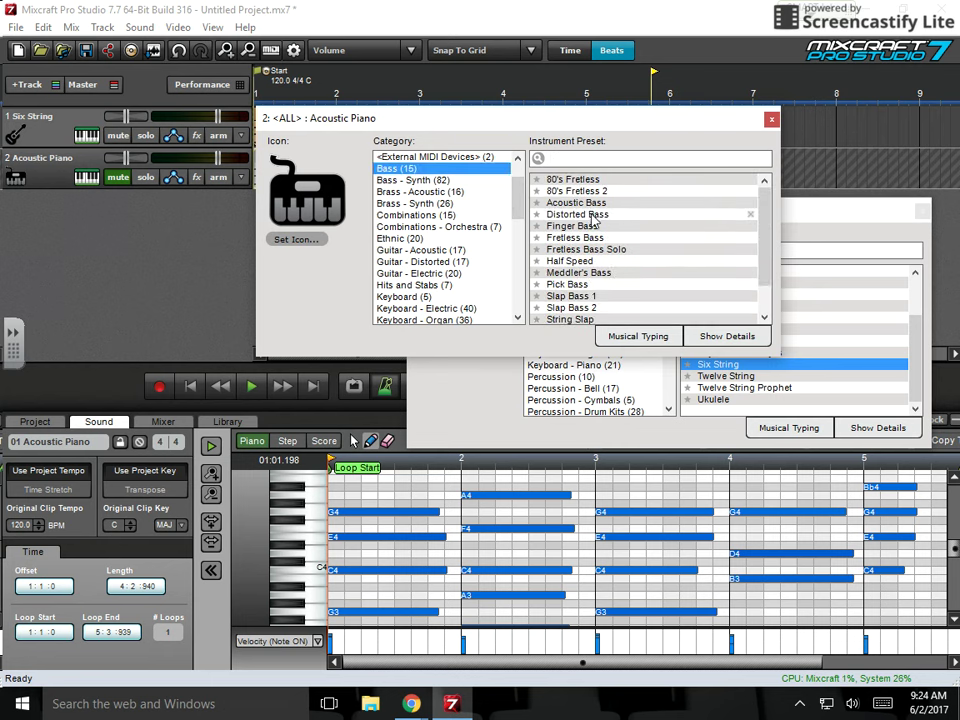
pyautogui.click(578, 205)
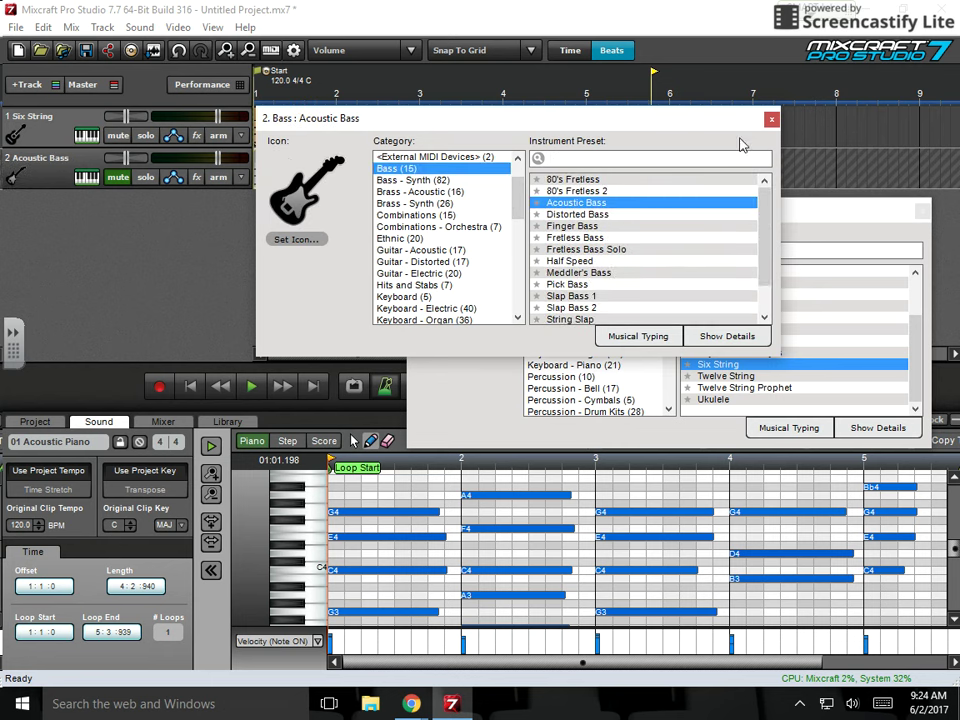
pyautogui.click(770, 120)
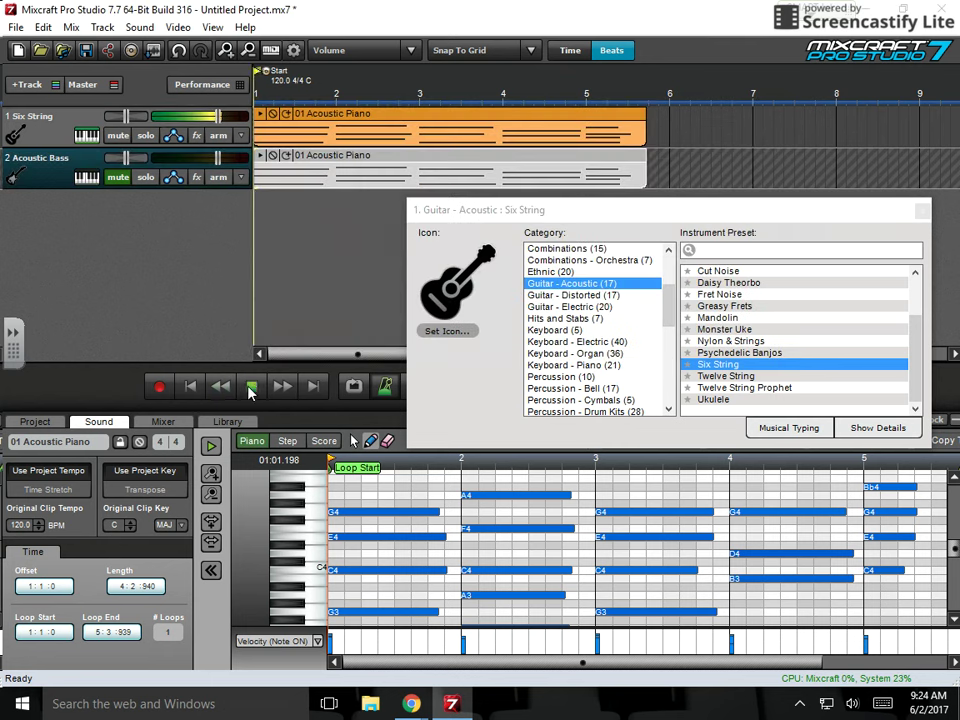
# Play the guitar and Acoustic Bass tracks together, then replay from the start and stop.
pyautogui.click(248, 388)
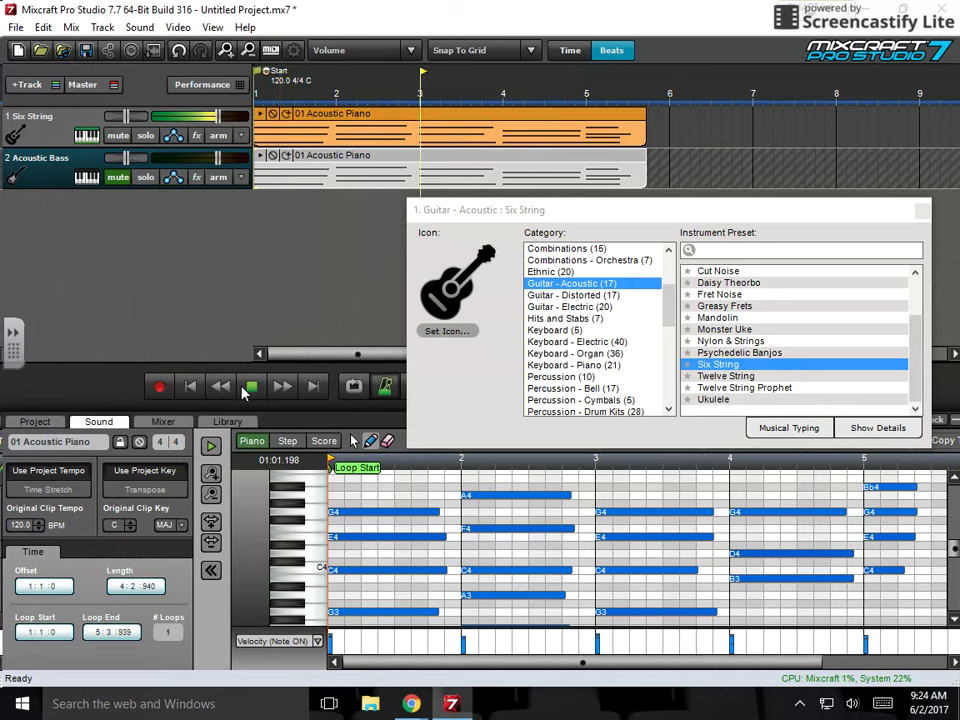
pyautogui.press('space')
pyautogui.click(248, 389)
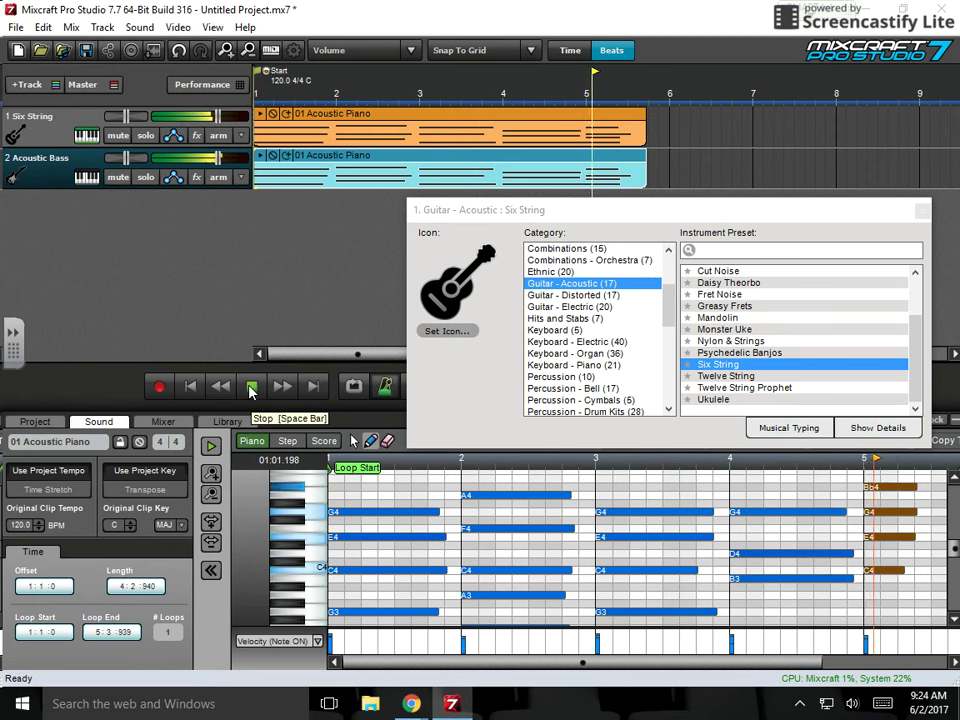
pyautogui.click(252, 388)
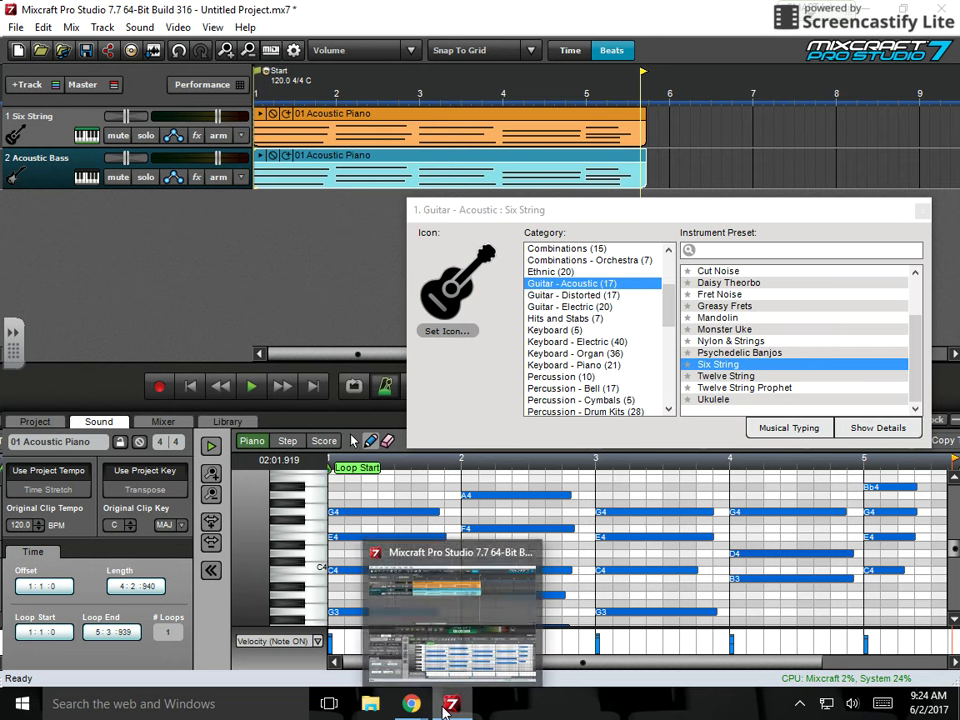
pyautogui.moveTo(424, 710)
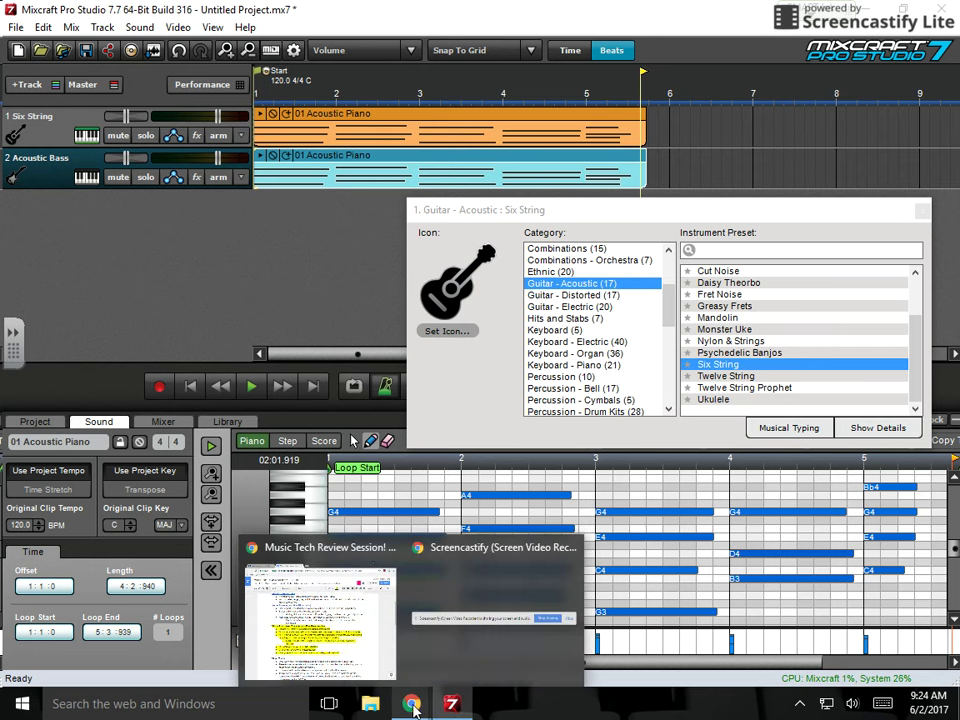